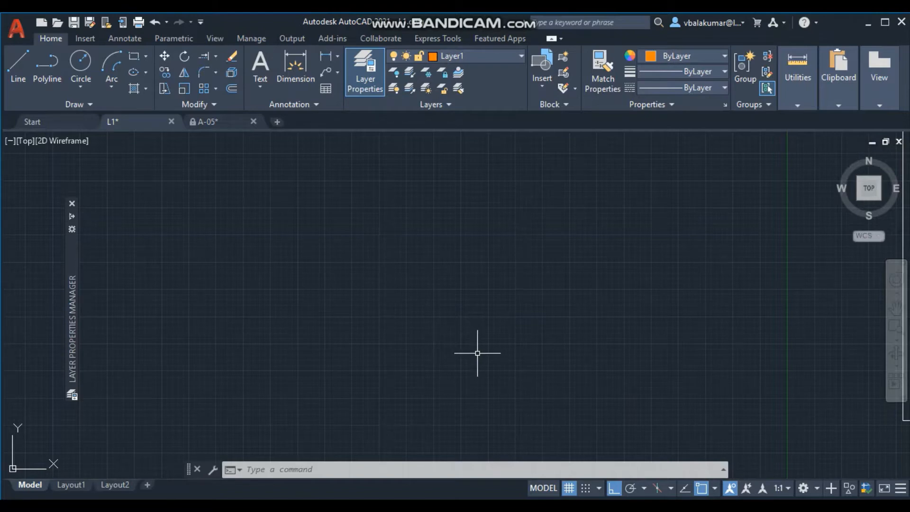
# Turn Ortho mode off while starting a trial line beside the Lesson 1 figure, and abandon the line.
pyautogui.moveTo(488, 371); pyautogui.dragTo(472, 231, button='middle')
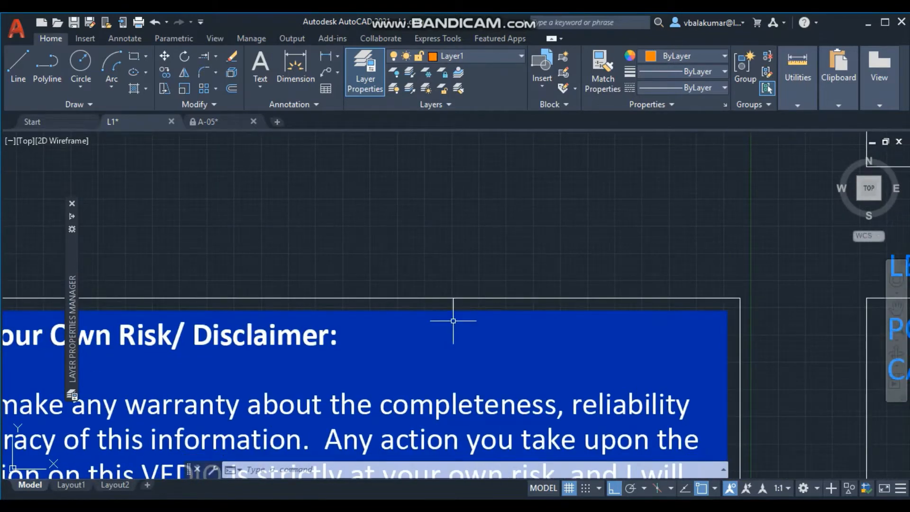
pyautogui.moveTo(451, 319)
pyautogui.mouseDown(button='middle')
pyautogui.moveTo(523, 167)
pyautogui.moveTo(513, 178)
pyautogui.mouseUp(button='middle')
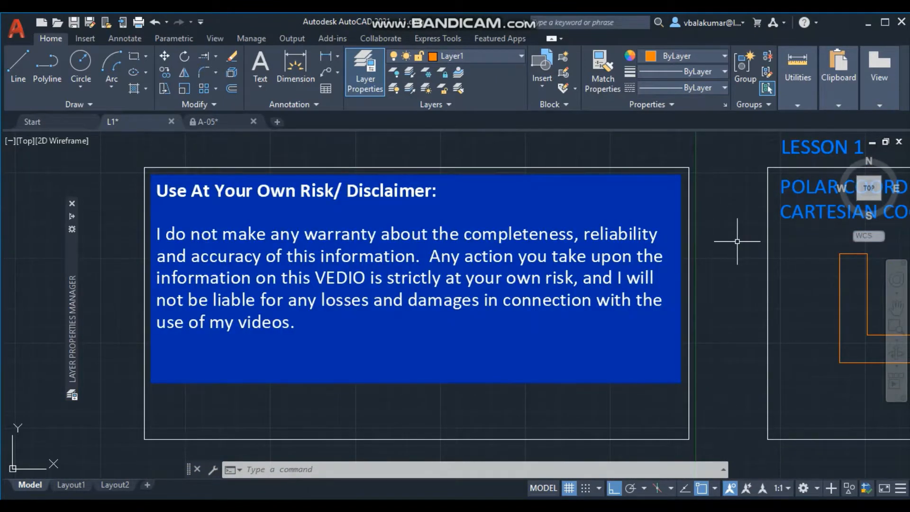
pyautogui.moveTo(737, 242); pyautogui.dragTo(226, 242, button='middle')
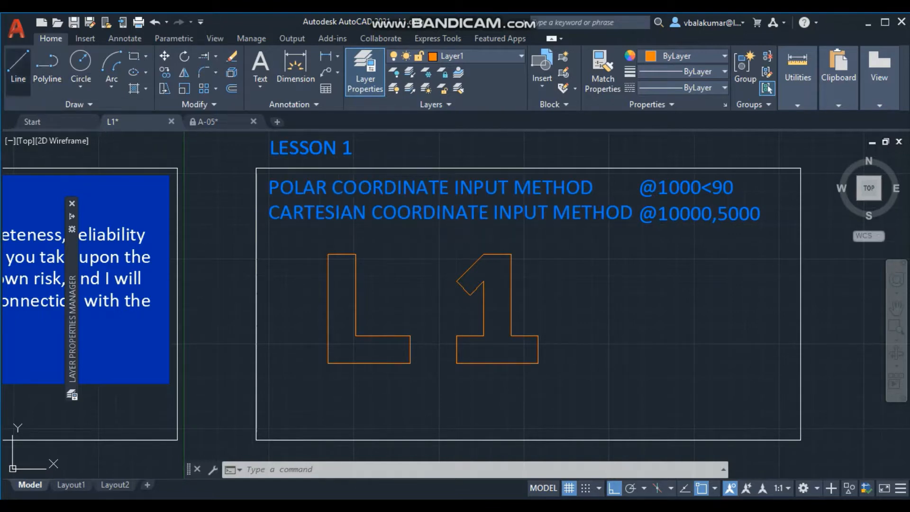
pyautogui.click(18, 66)
pyautogui.click(573, 346)
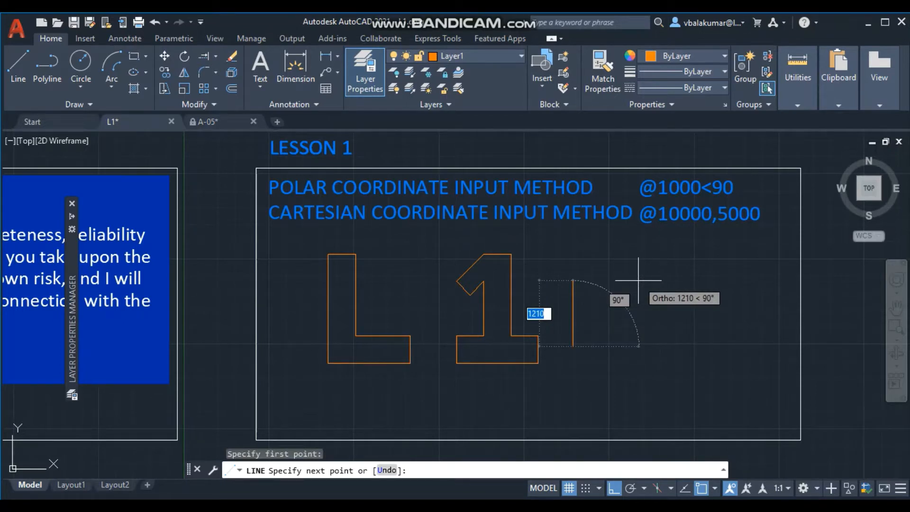
pyautogui.press('F8')
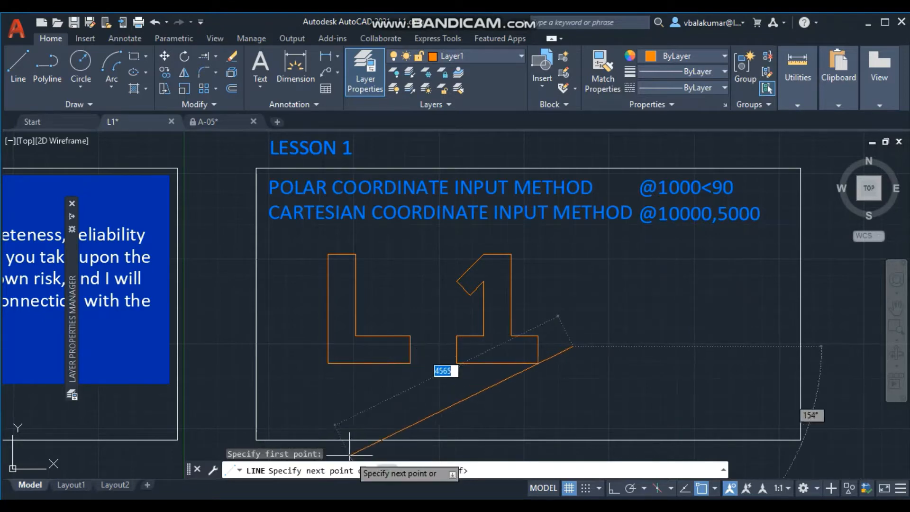
pyautogui.press('Escape')
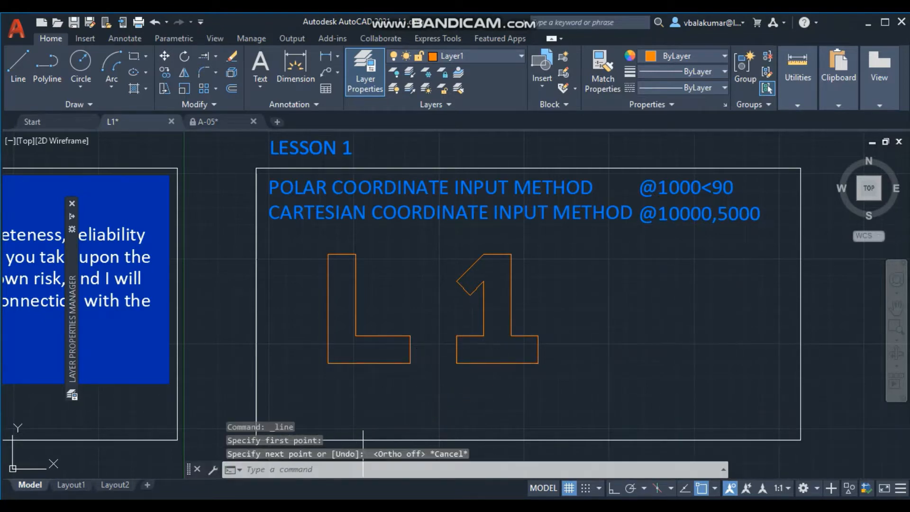
# Set the drawing units' length precision to three decimal places (0.000).
pyautogui.click(342, 469)
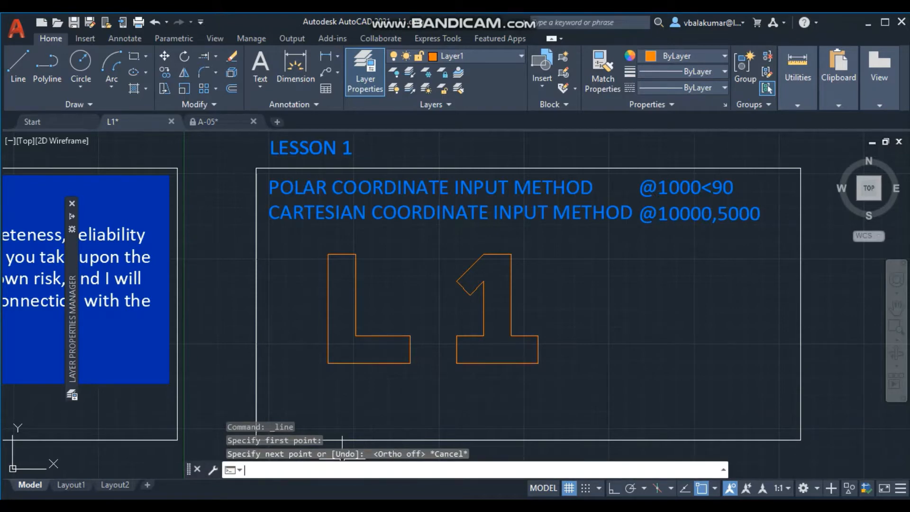
pyautogui.write('UNITS')
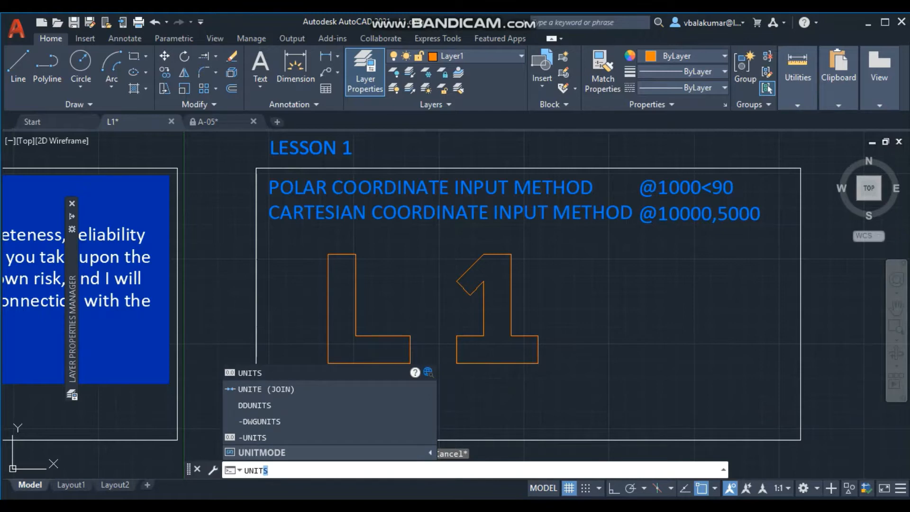
pyautogui.press('Return')
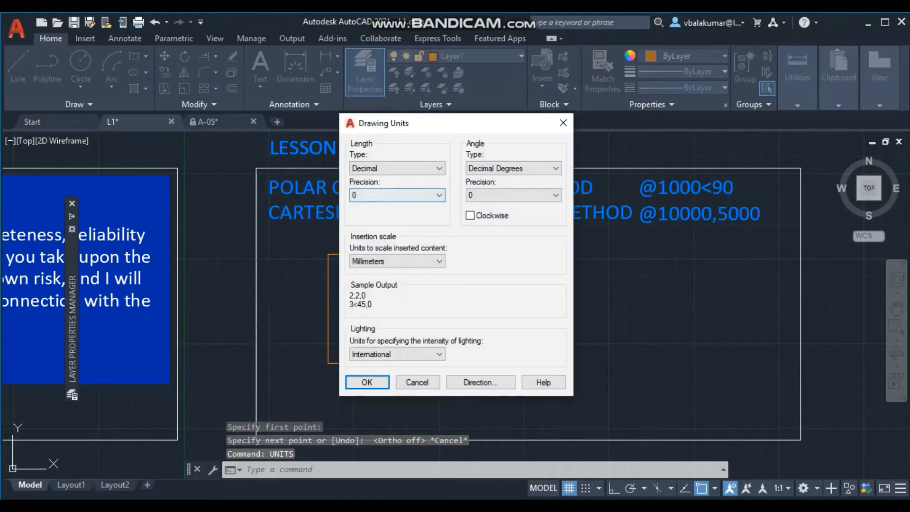
pyautogui.click(397, 195)
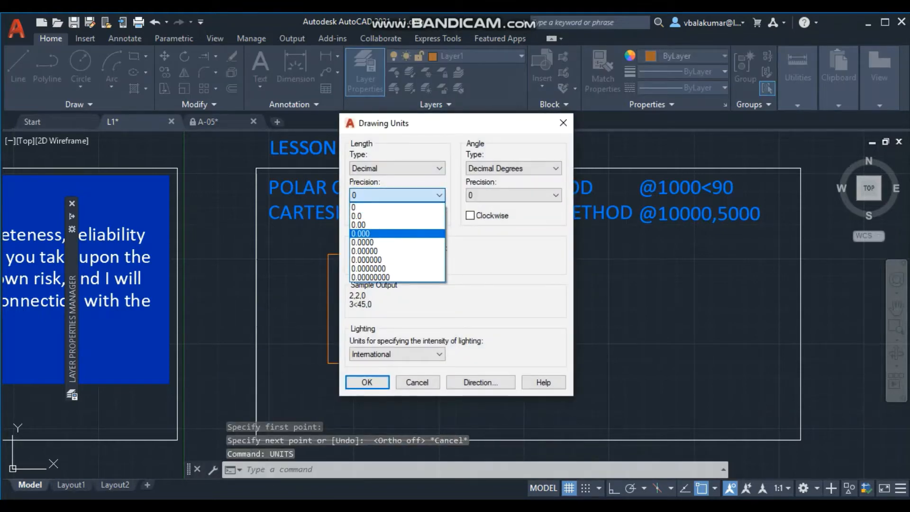
pyautogui.click(370, 234)
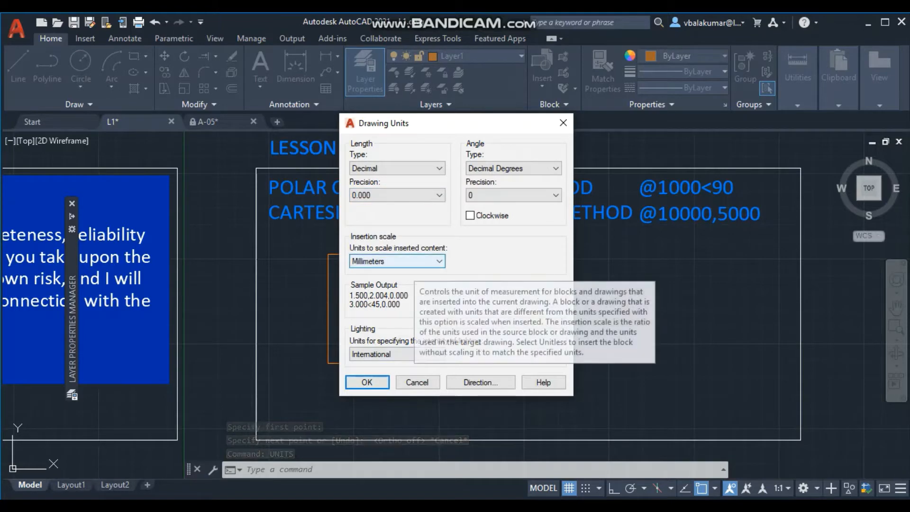
pyautogui.click(366, 382)
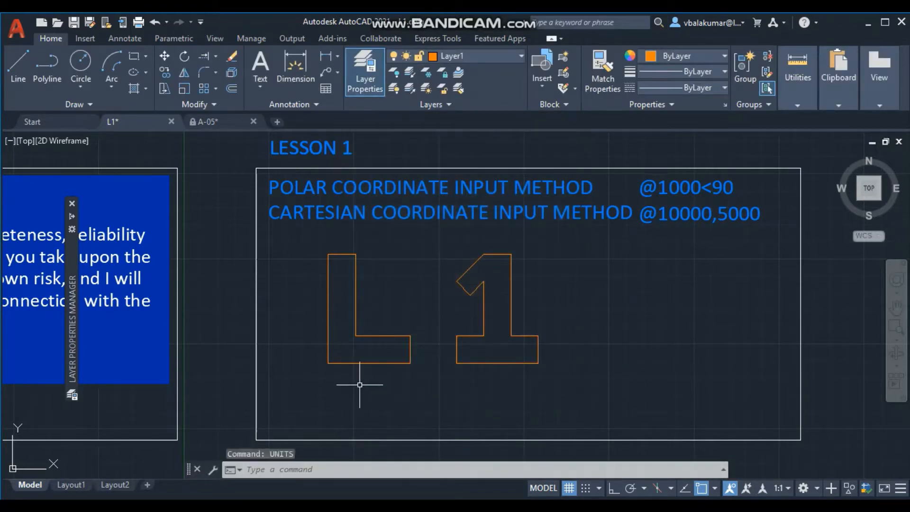
# Draw a freehand slanted line about 1044 mm long at about 64° between the Lesson 1 frame and the L outline.
pyautogui.click(18, 64)
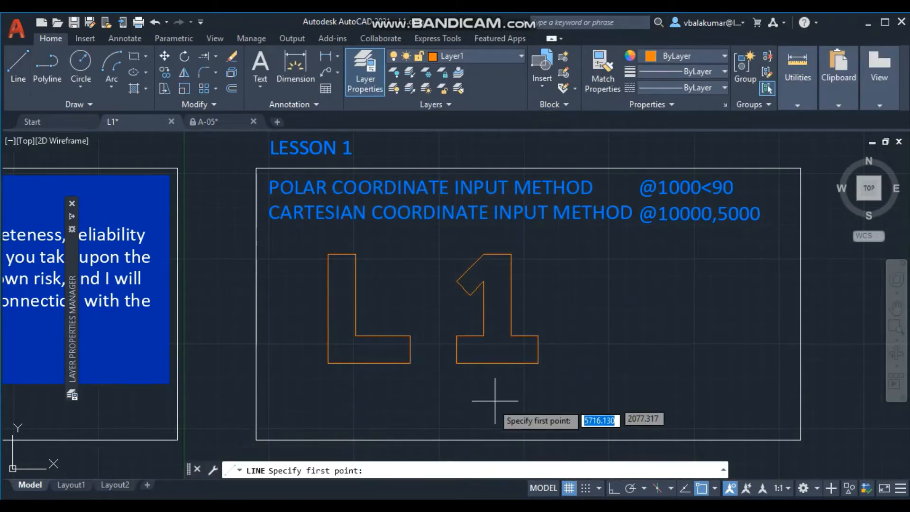
pyautogui.click(279, 356)
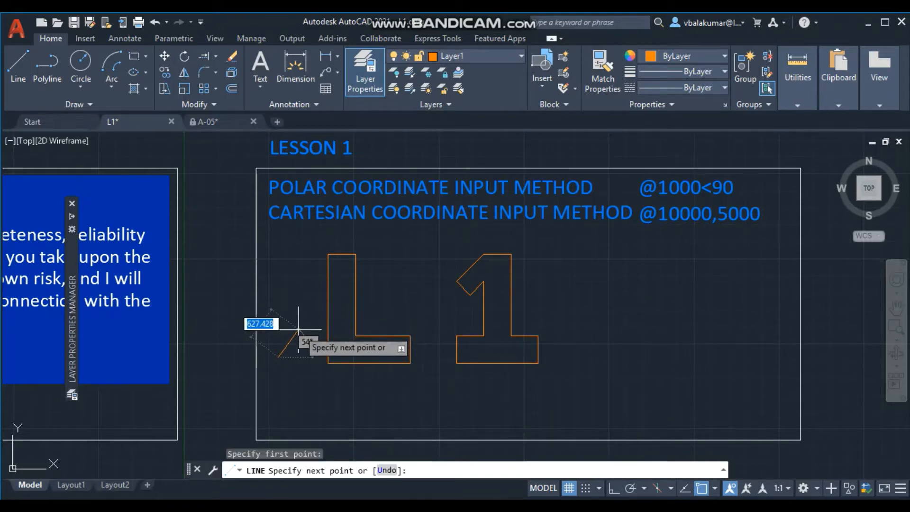
pyautogui.scroll(2, 298, 327)
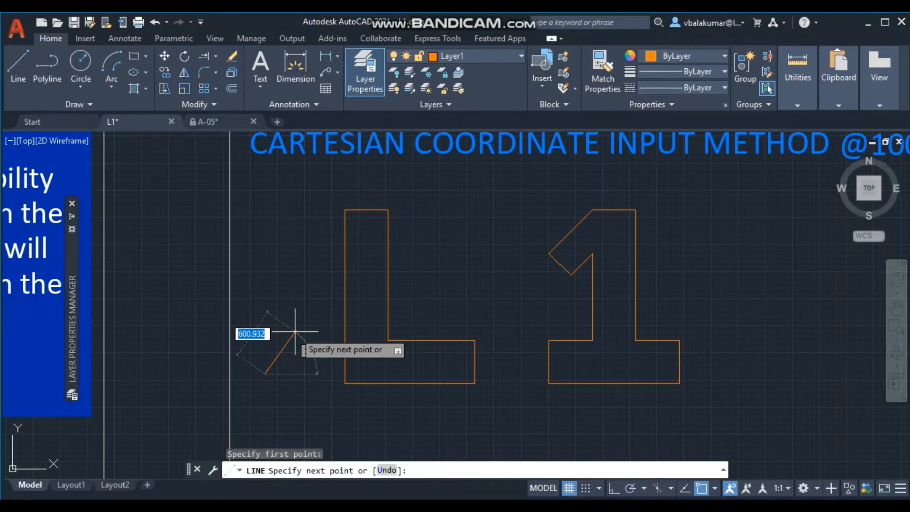
pyautogui.click(304, 292)
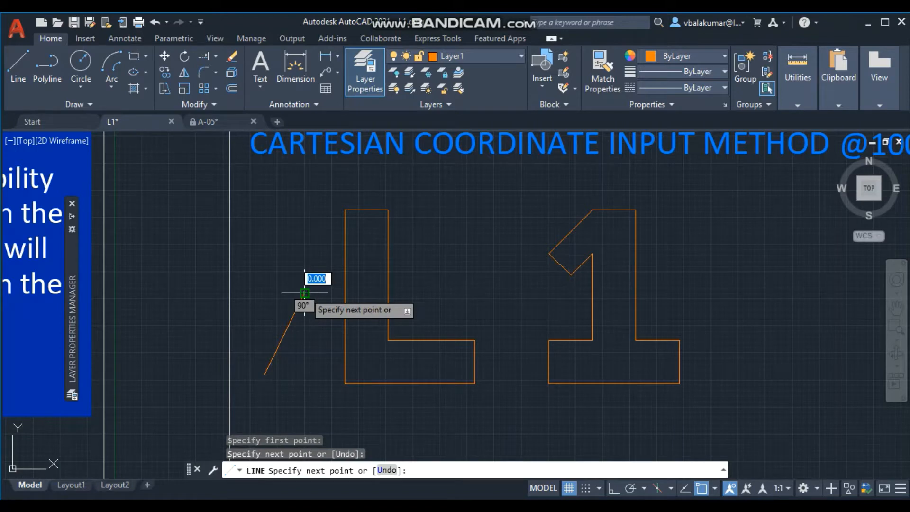
pyautogui.press('Escape')
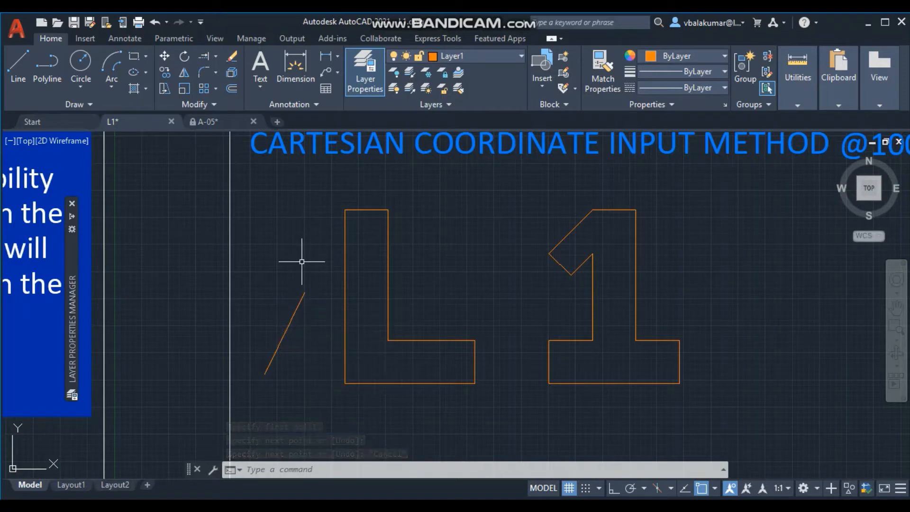
# List the slanted line's properties and examine its endpoints, length and angle in the command history.
pyautogui.write('LIST')
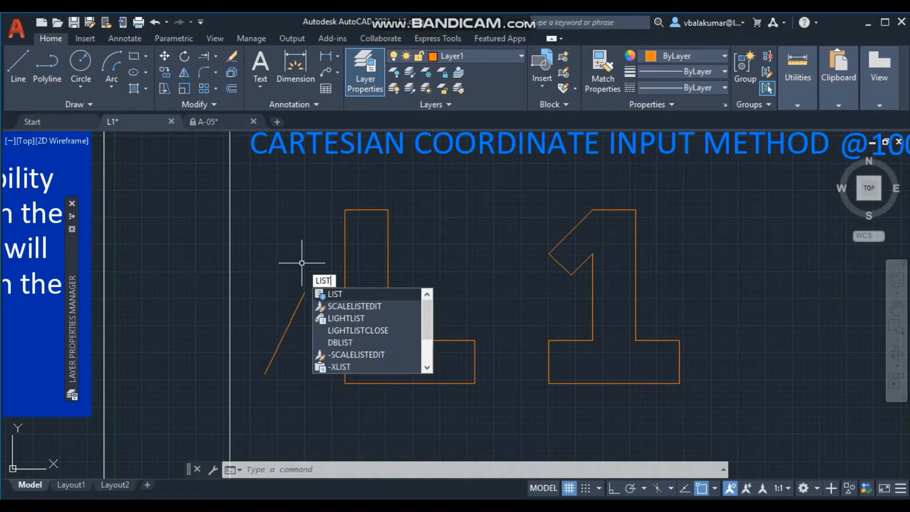
pyautogui.press('Return')
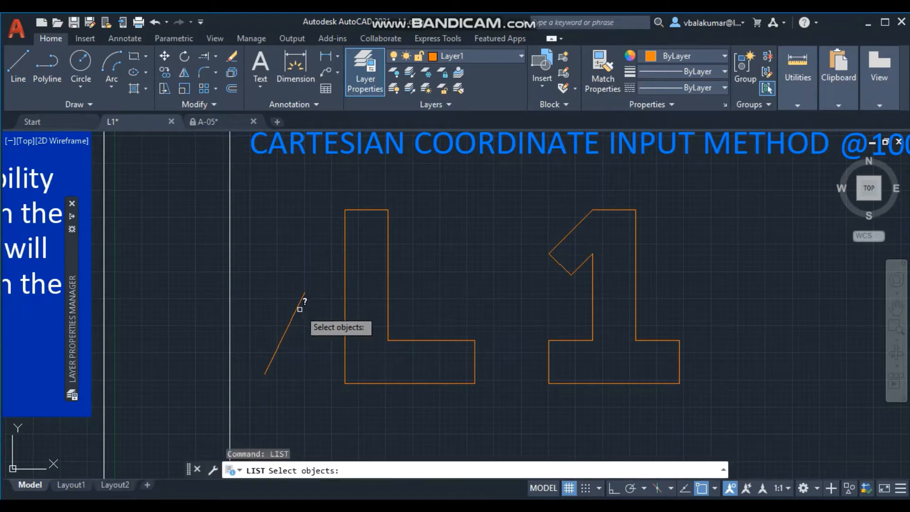
pyautogui.click(297, 311)
pyautogui.press('Return')
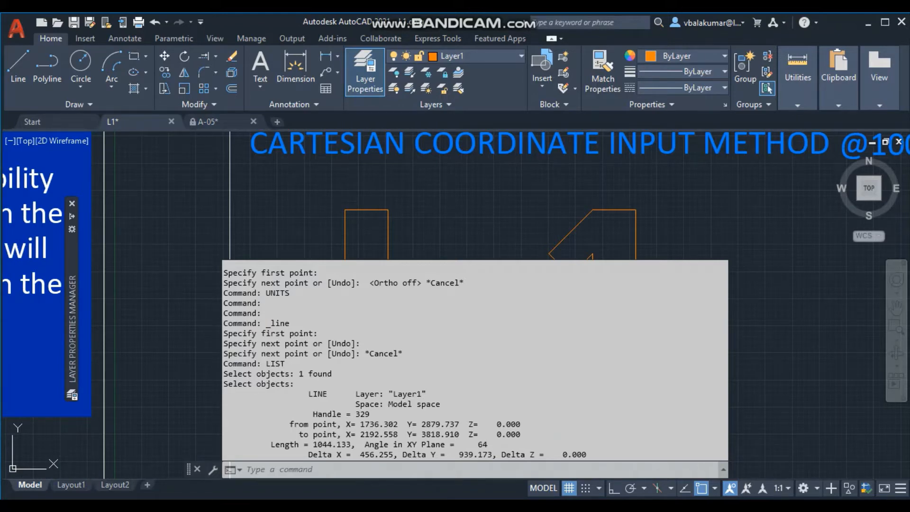
pyautogui.moveTo(455, 273); pyautogui.dragTo(450, 417)
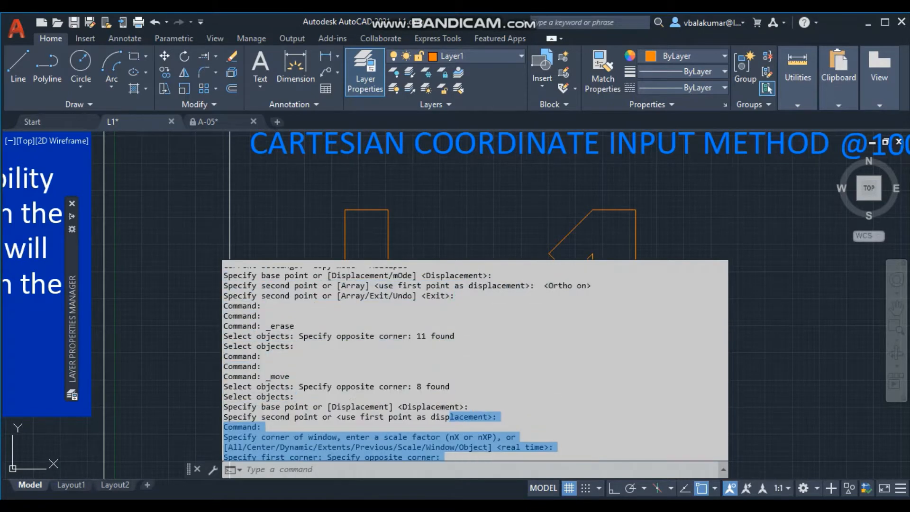
pyautogui.scroll(-8, 450, 417)
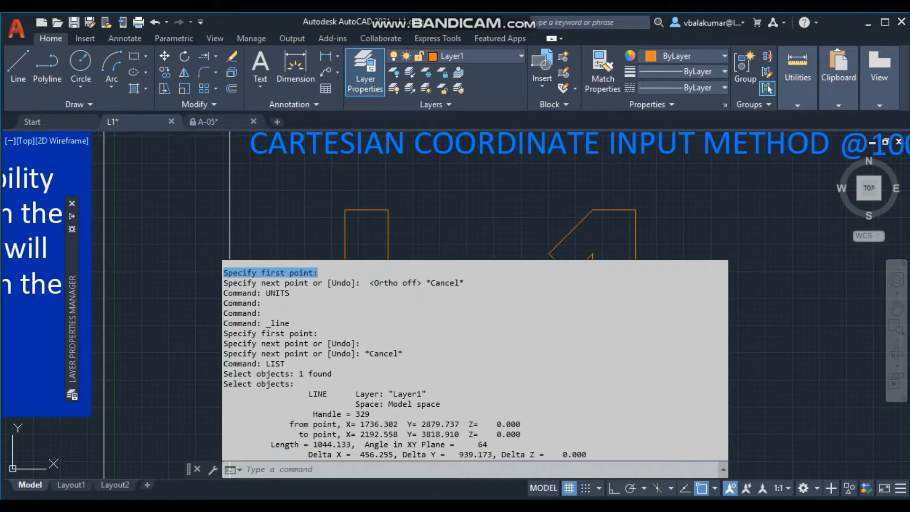
pyautogui.press('Escape')
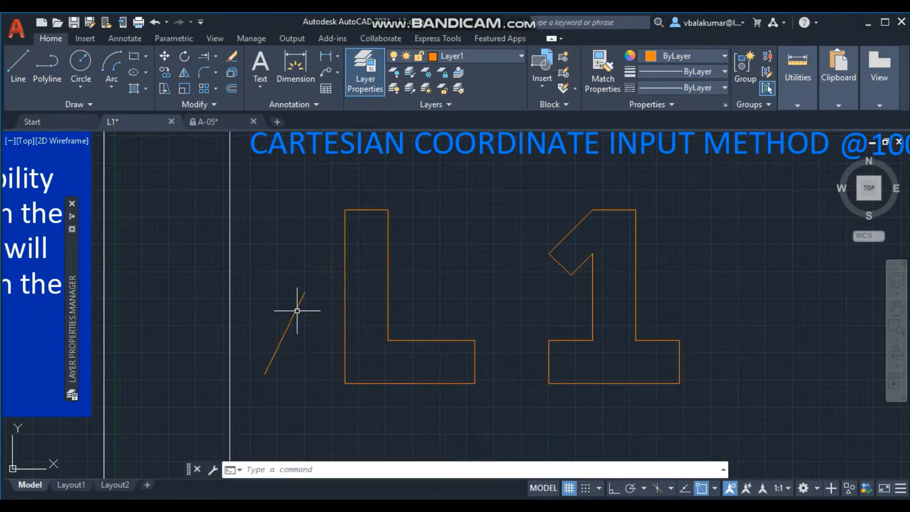
pyautogui.click(232, 56)
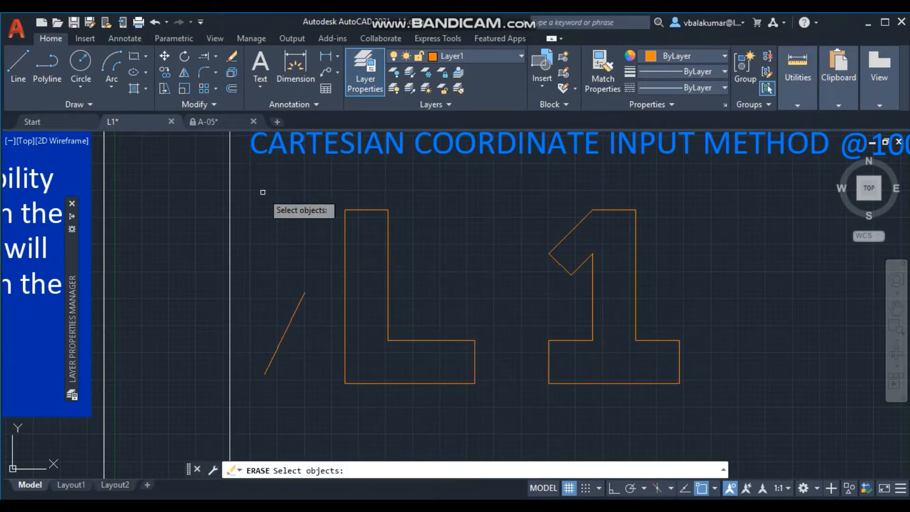
pyautogui.click(291, 317)
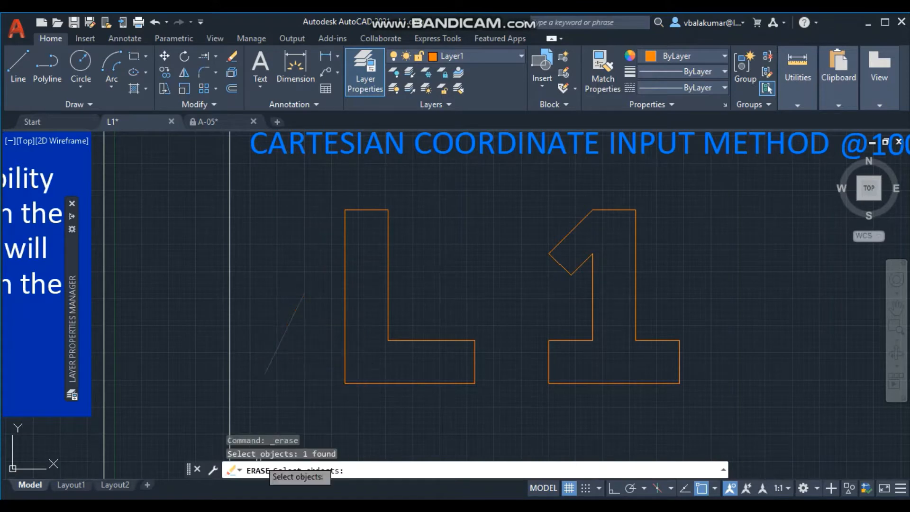
pyautogui.press('Escape')
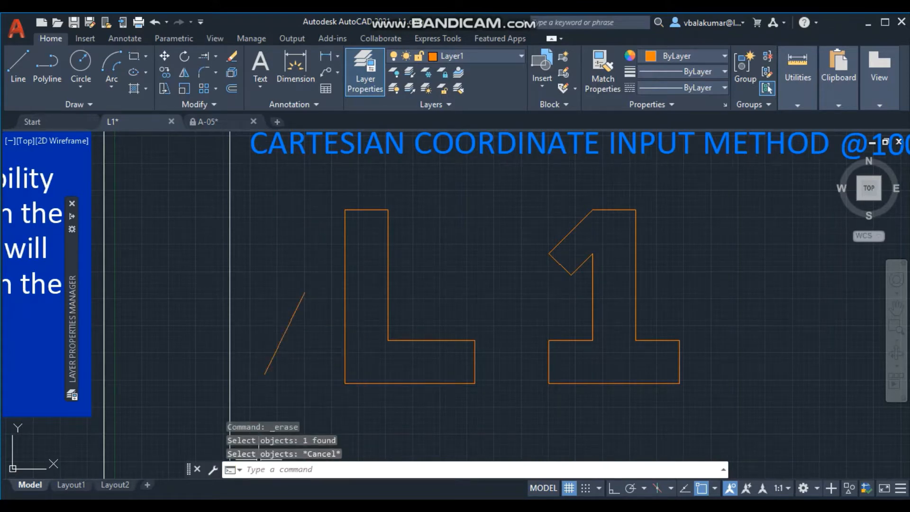
# Set the drawing units' length precision to 0, without decimal places.
pyautogui.write('UNITS')
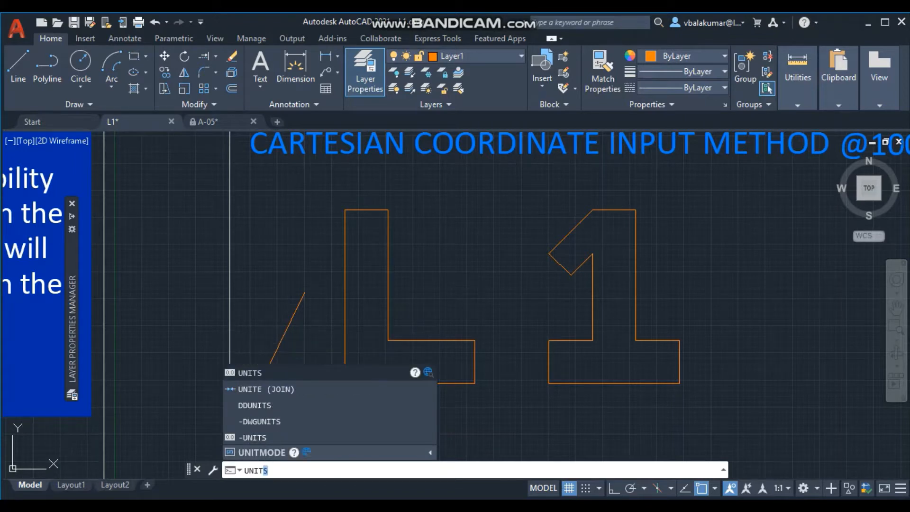
pyautogui.press('Return')
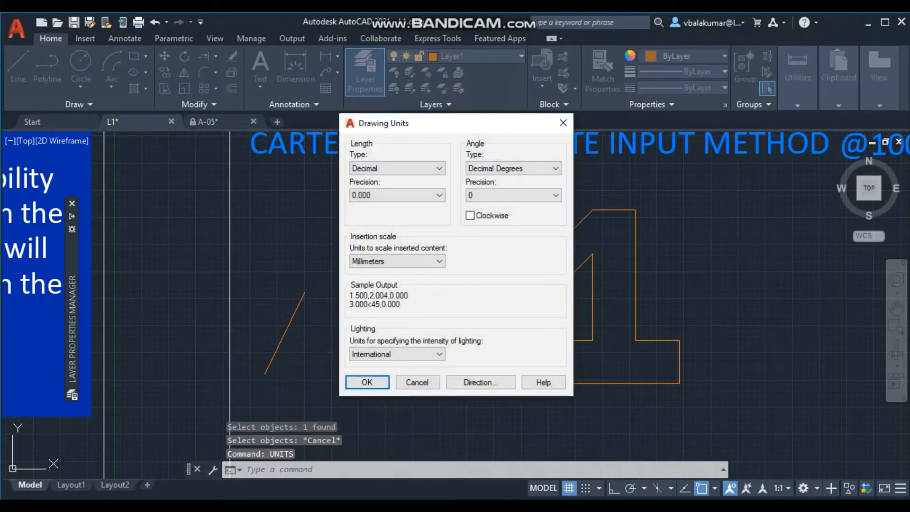
pyautogui.click(417, 195)
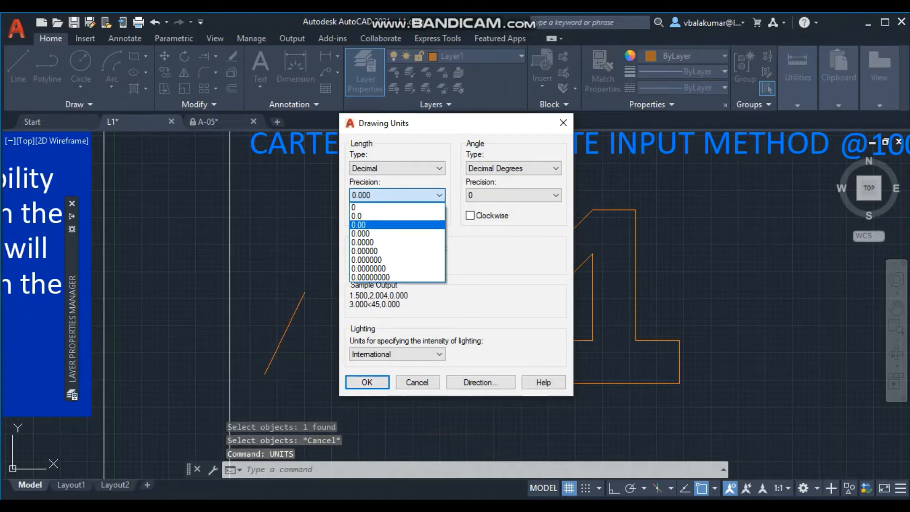
pyautogui.click(397, 208)
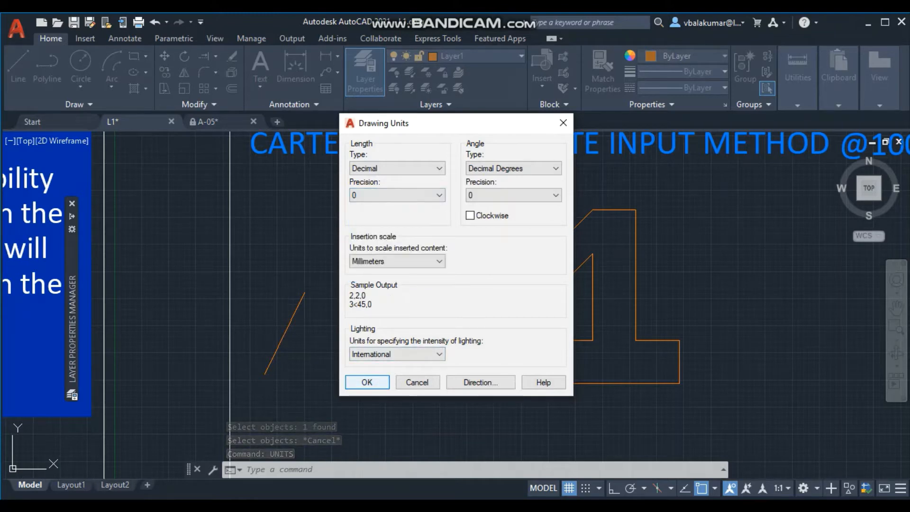
pyautogui.click(367, 382)
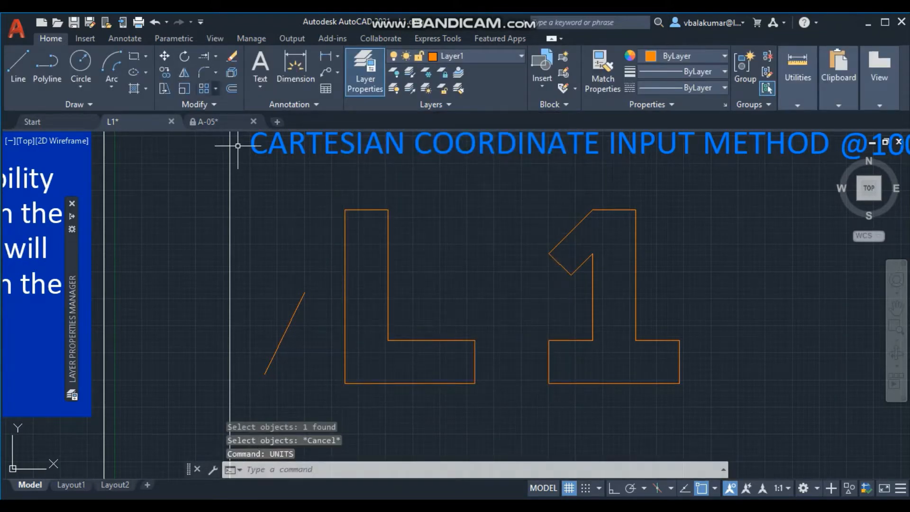
# Erase the slanted line beside the L outline.
pyautogui.click(232, 56)
pyautogui.click(286, 326)
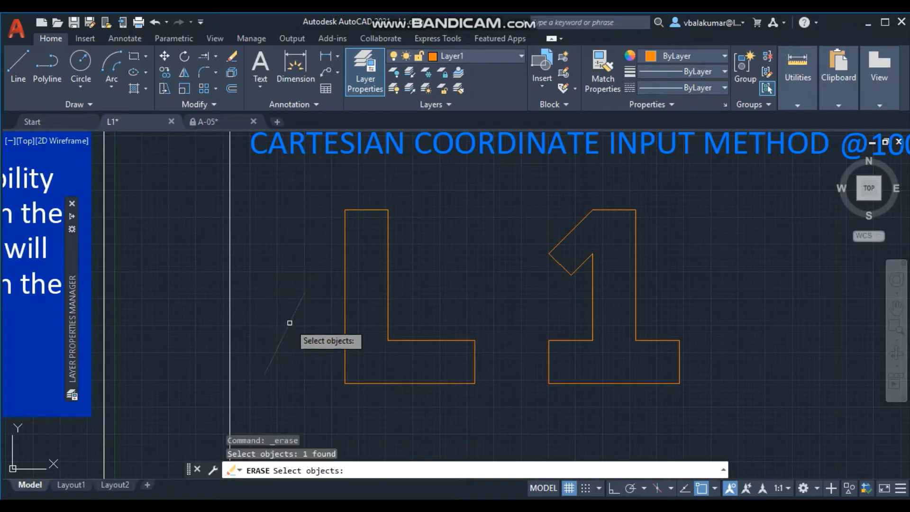
# Zoom in on the Lesson 2 frame and its title using Zoom Window.
pyautogui.scroll(-5, 256, 417)
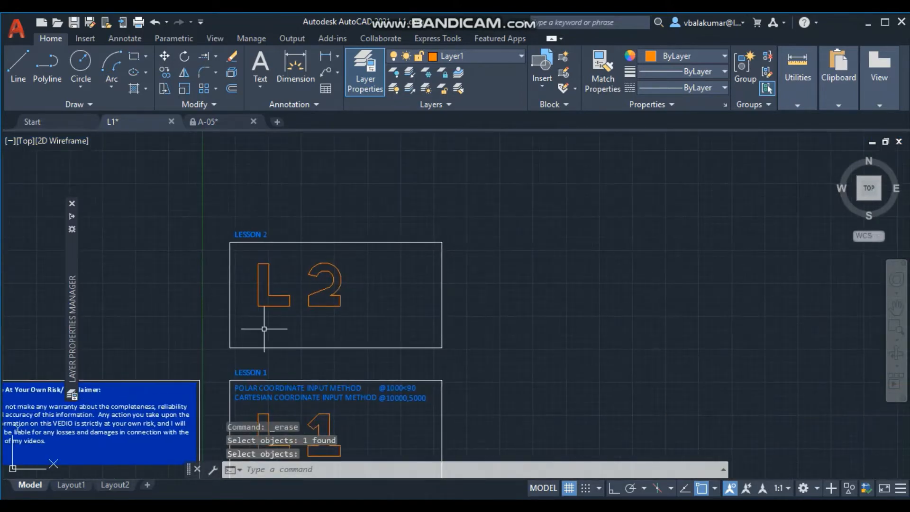
pyautogui.scroll(4, 270, 315)
pyautogui.moveTo(268, 309); pyautogui.dragTo(252, 350, button='middle')
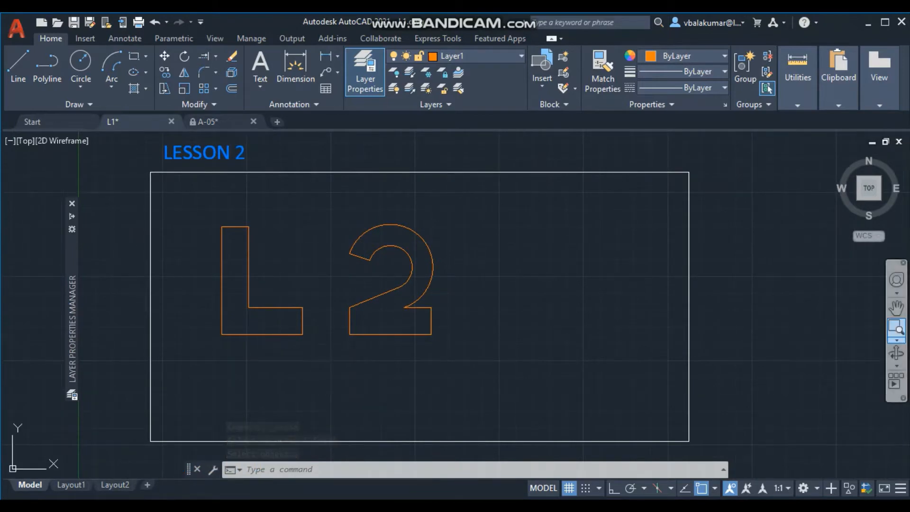
pyautogui.click(896, 340)
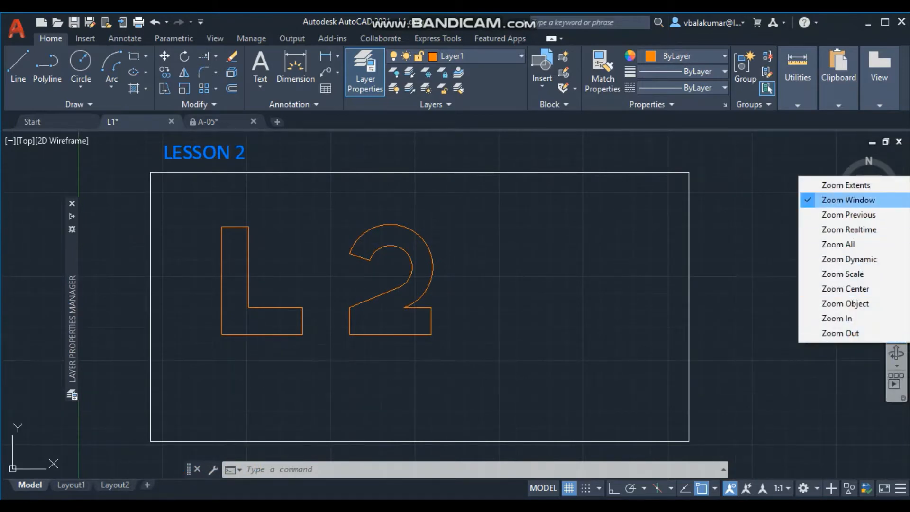
pyautogui.click(849, 200)
pyautogui.click(134, 453)
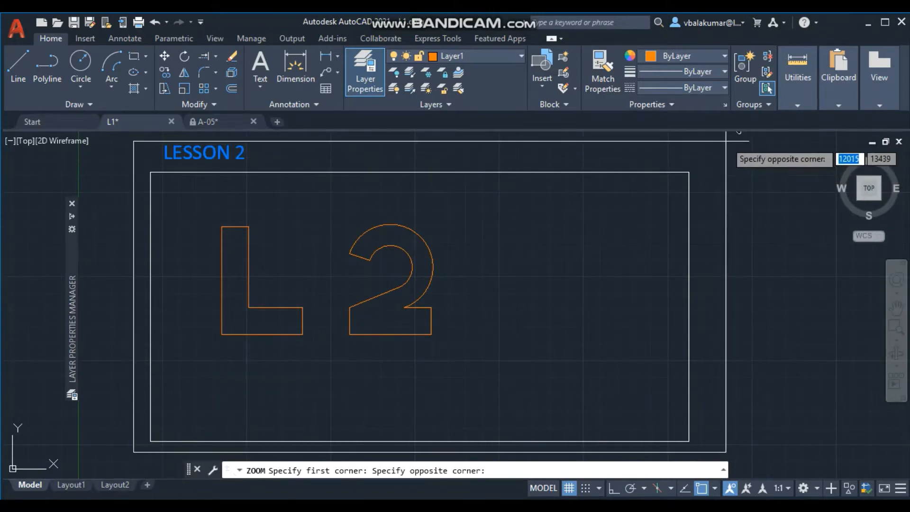
pyautogui.click(716, 137)
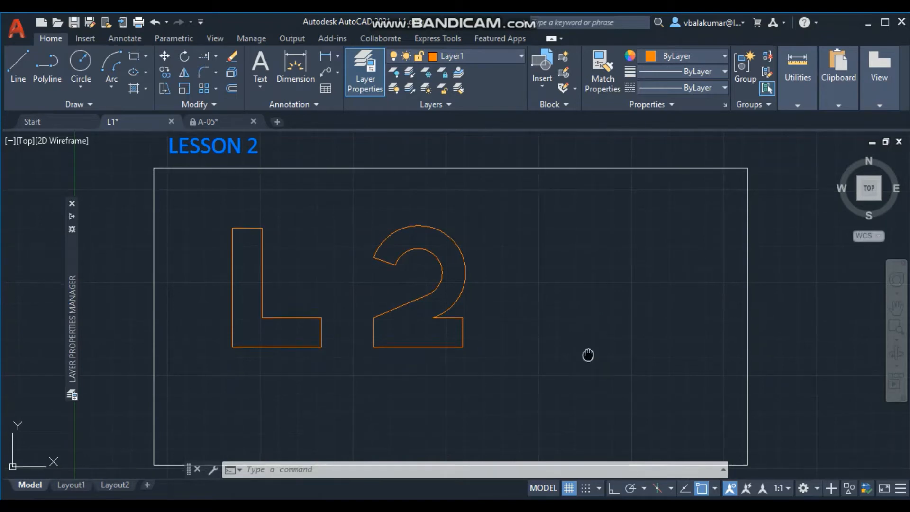
# Copy the outline of the digit 1 from the Lesson 1 frame into the Lesson 2 frame, to the right of the 2.
pyautogui.moveTo(587, 356)
pyautogui.mouseDown(button='middle')
pyautogui.moveTo(442, 285)
pyautogui.moveTo(466, 190)
pyautogui.mouseUp(button='middle')
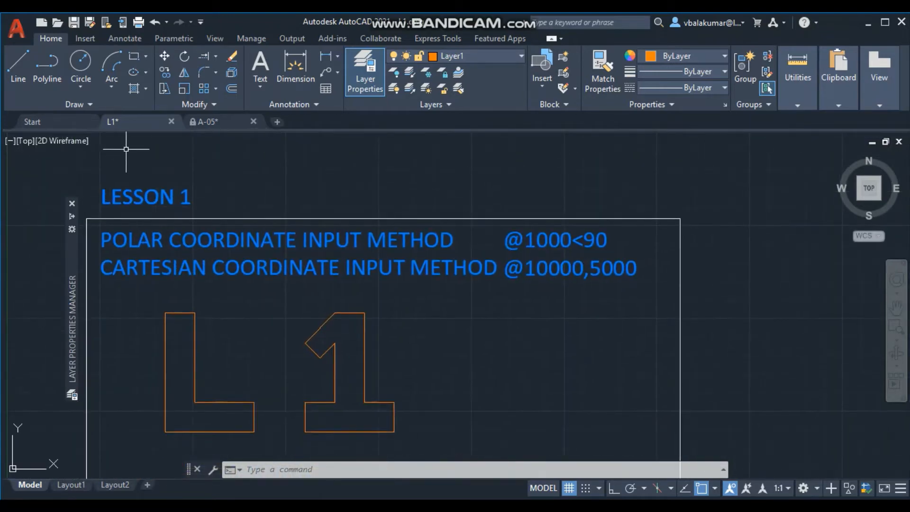
pyautogui.click(165, 72)
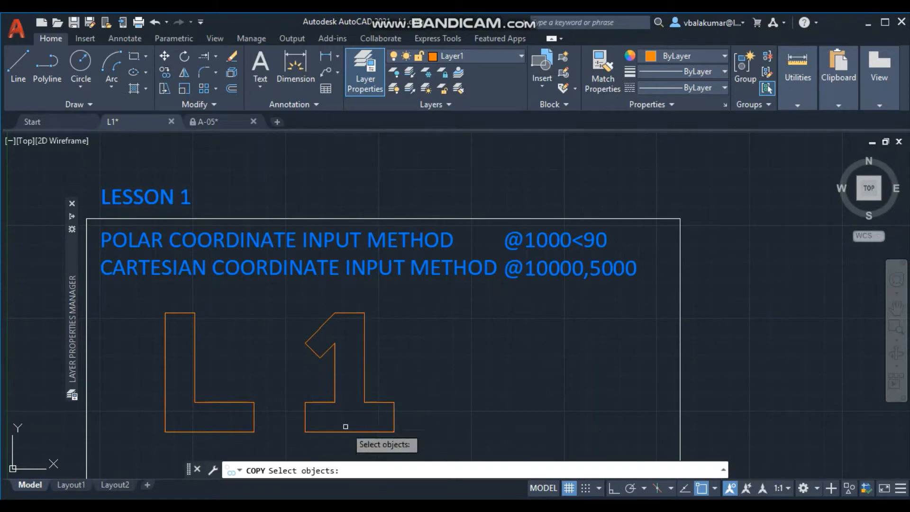
pyautogui.click(295, 436)
pyautogui.click(400, 320)
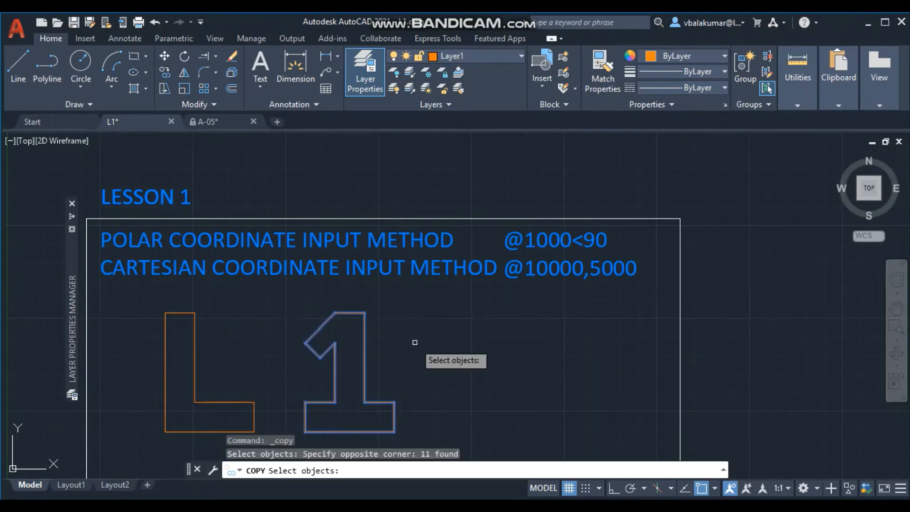
pyautogui.press('Return')
pyautogui.click(417, 363)
pyautogui.moveTo(425, 250); pyautogui.dragTo(420, 495, button='middle')
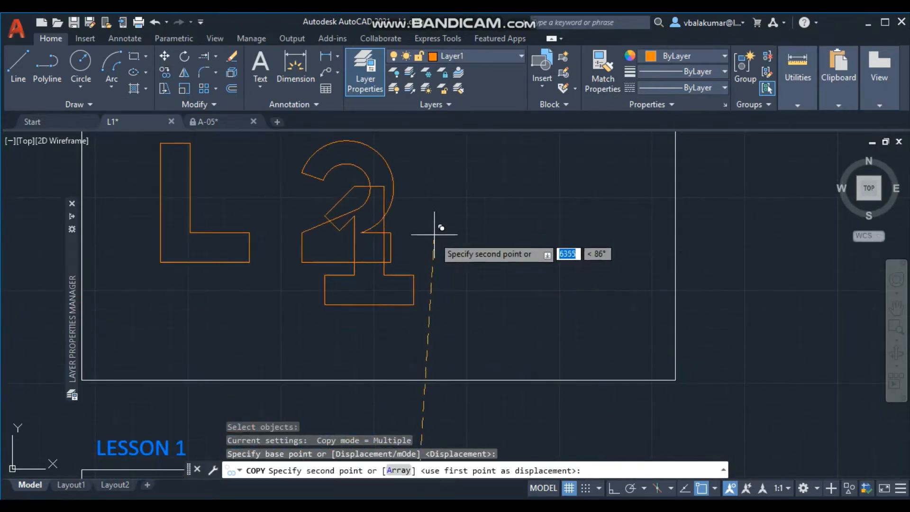
pyautogui.moveTo(434, 235); pyautogui.dragTo(424, 420, button='middle')
pyautogui.scroll(-2, 419, 341)
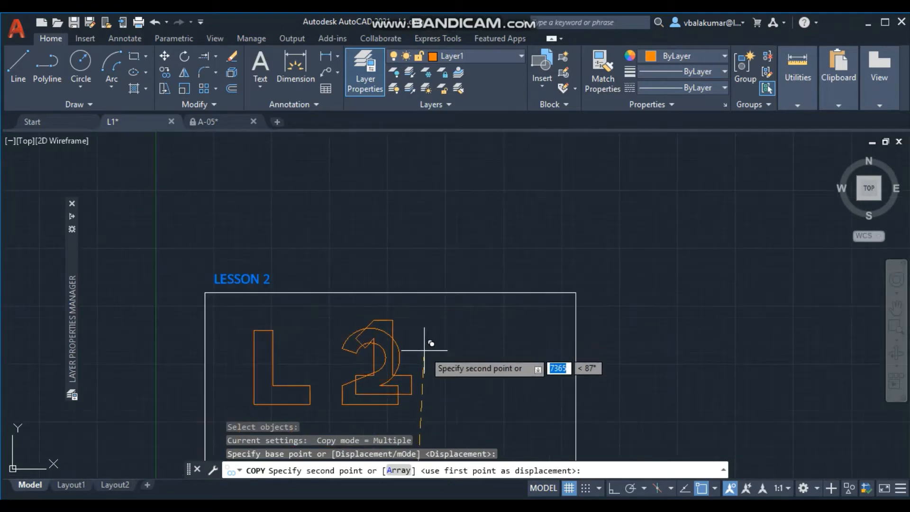
pyautogui.moveTo(423, 354); pyautogui.dragTo(417, 256, button='middle')
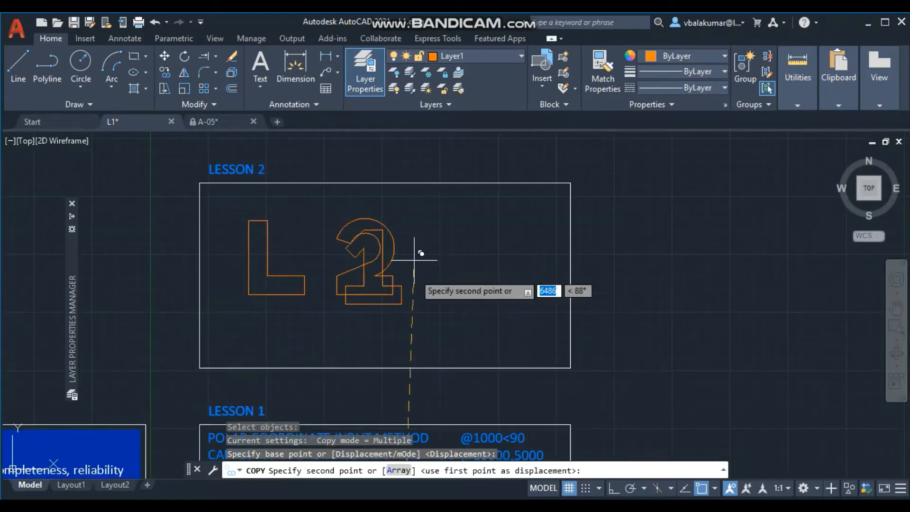
pyautogui.click(484, 251)
pyautogui.rightClick(503, 236)
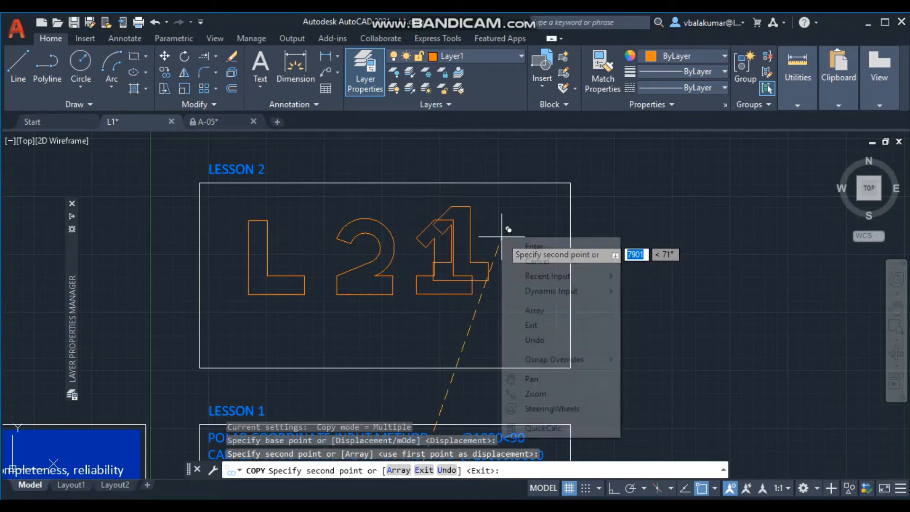
pyautogui.click(511, 245)
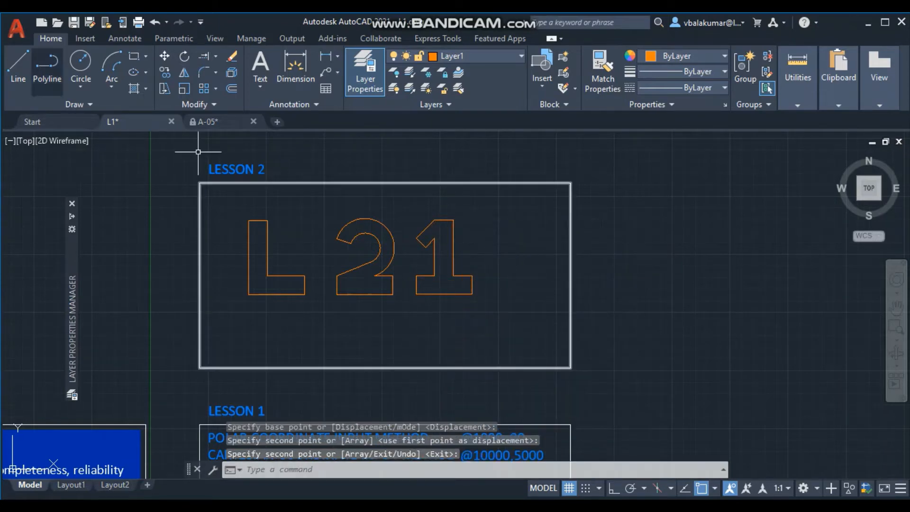
# Undo the copy of the digit 1 and the preceding view pan.
pyautogui.click(166, 22)
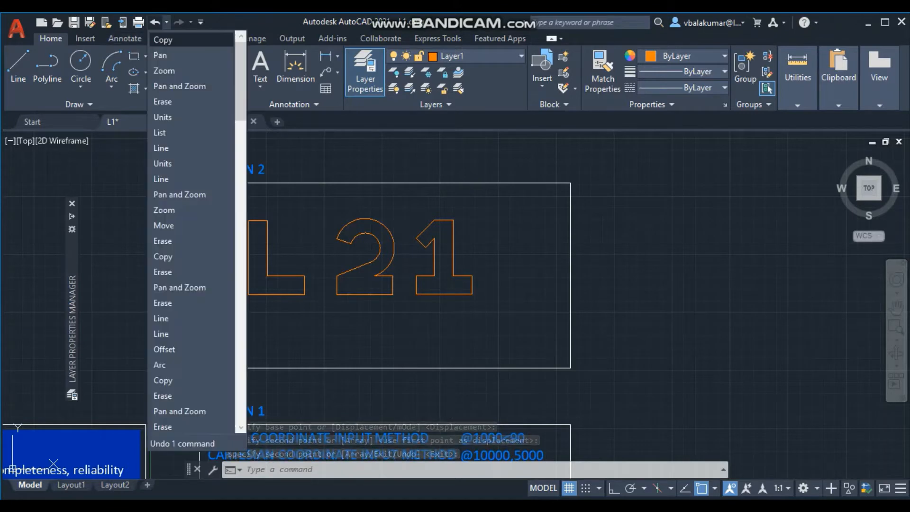
pyautogui.click(161, 38)
pyautogui.hotkey('ctrl', 'z')
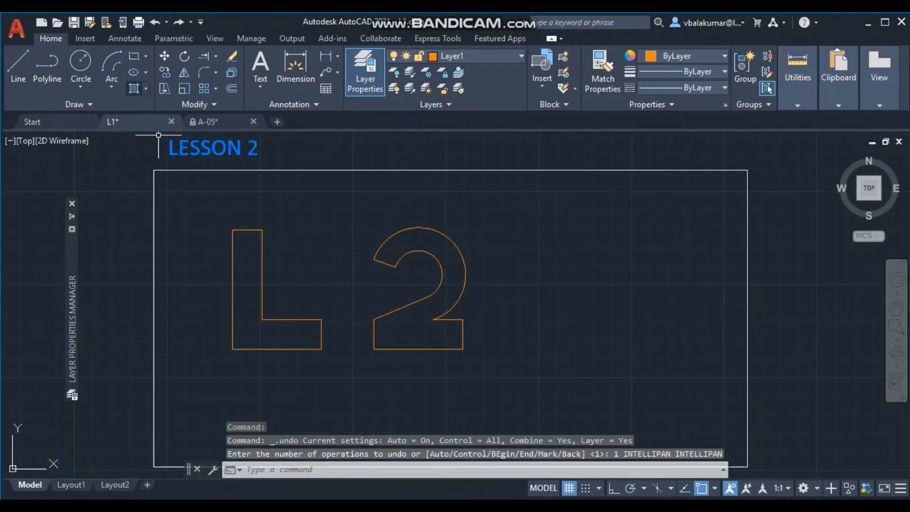
# Move the digit 2 in the Lesson 2 frame about 2330 units horizontally to the right with Ortho turned on.
pyautogui.click(165, 56)
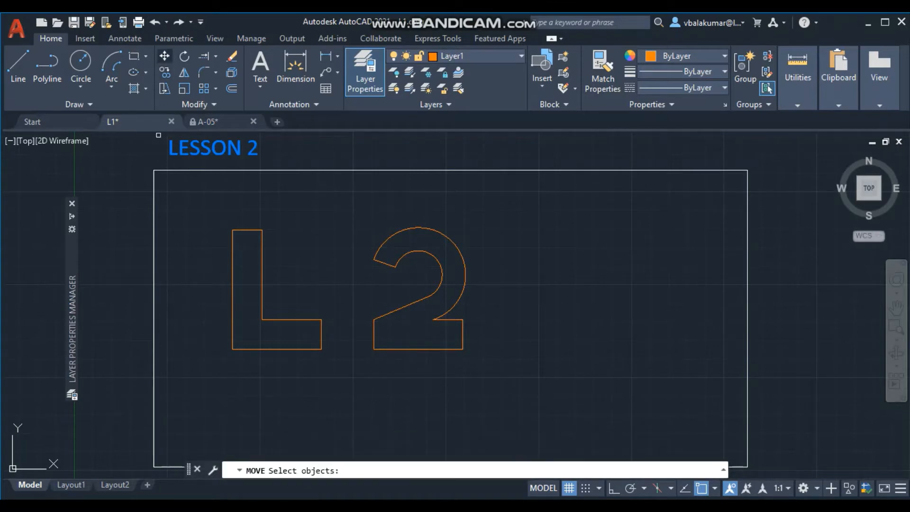
pyautogui.click(349, 358)
pyautogui.click(486, 223)
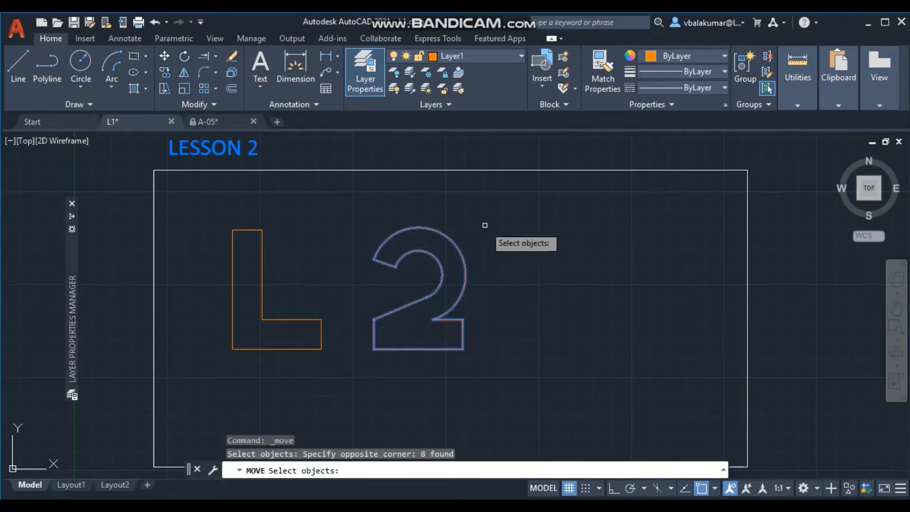
pyautogui.press('Return')
pyautogui.click(434, 381)
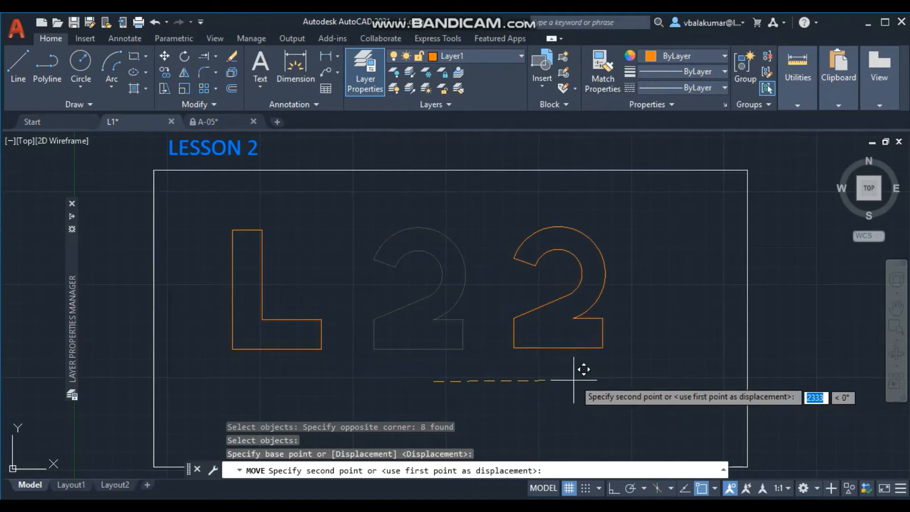
pyautogui.press('F8')
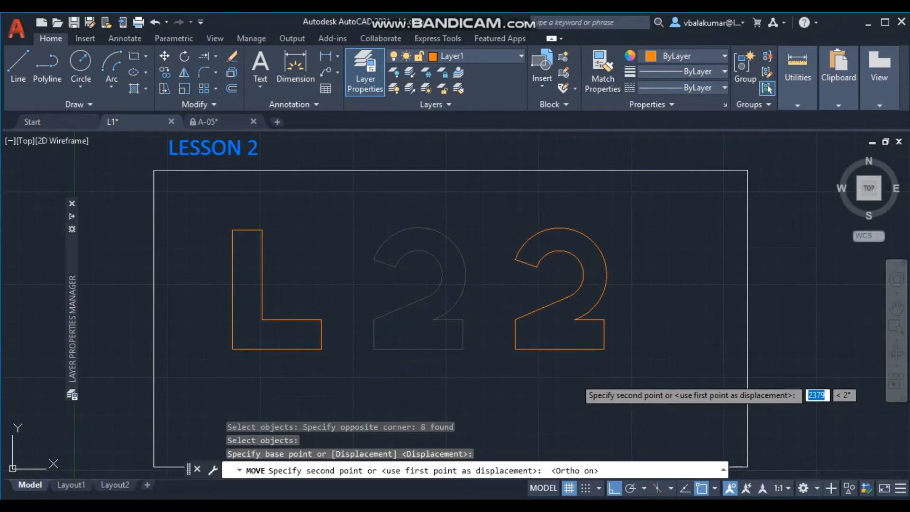
pyautogui.click(575, 373)
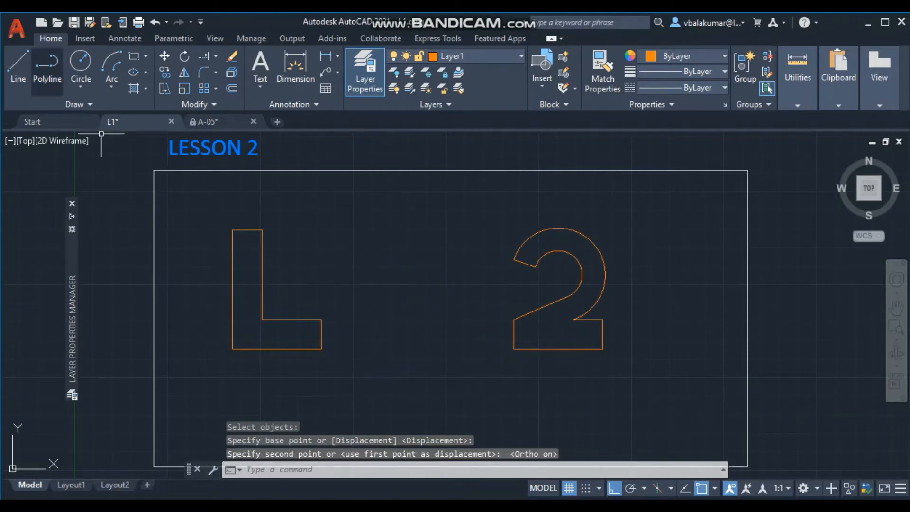
# Draw a horizontal base line 1500 long at 0° in the gap between the L and the 2, level with their bases.
pyautogui.click(18, 68)
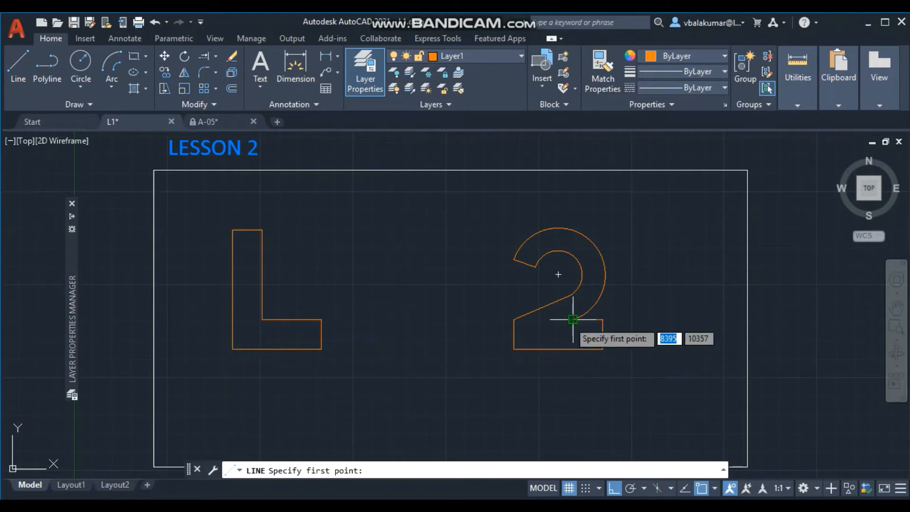
pyautogui.click(359, 349)
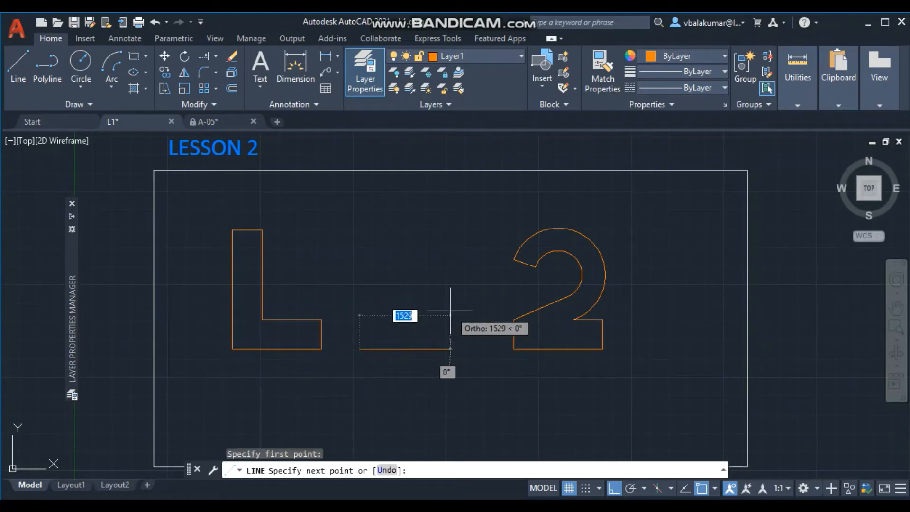
pyautogui.write('1500')
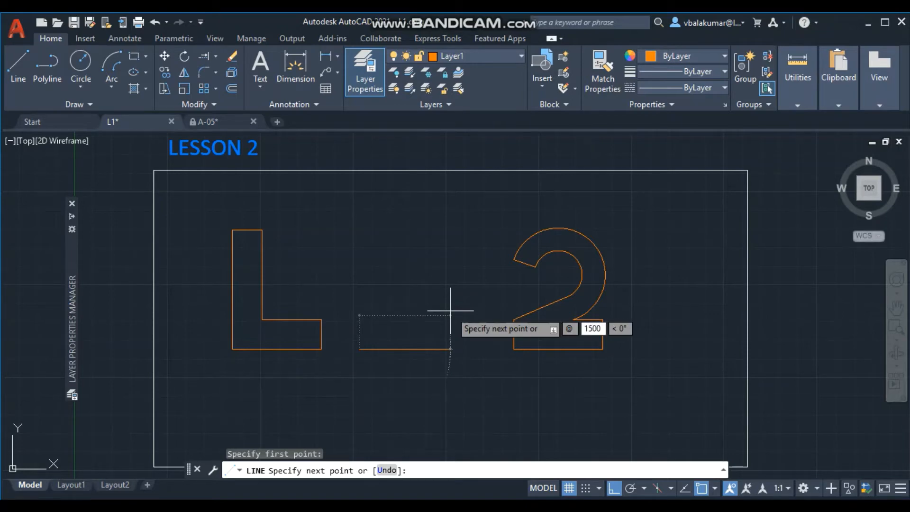
pyautogui.press('Tab')
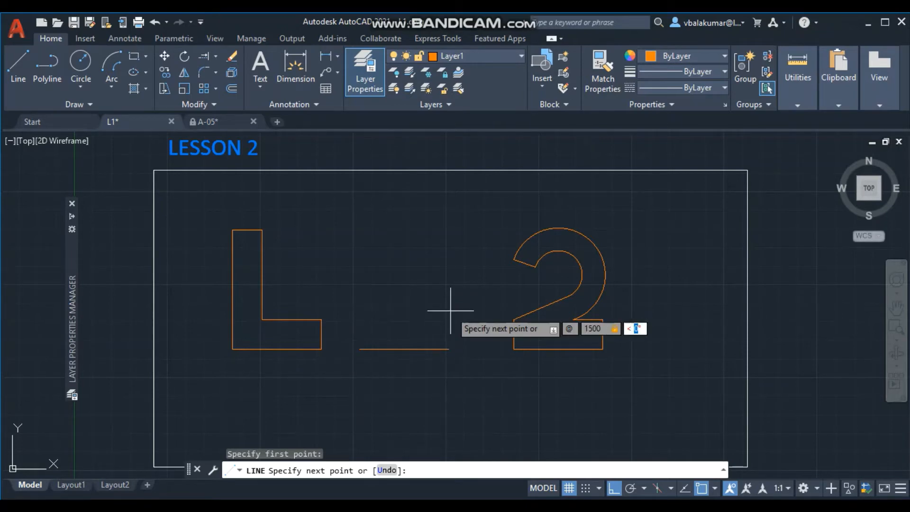
pyautogui.write('0')
pyautogui.press('Return')
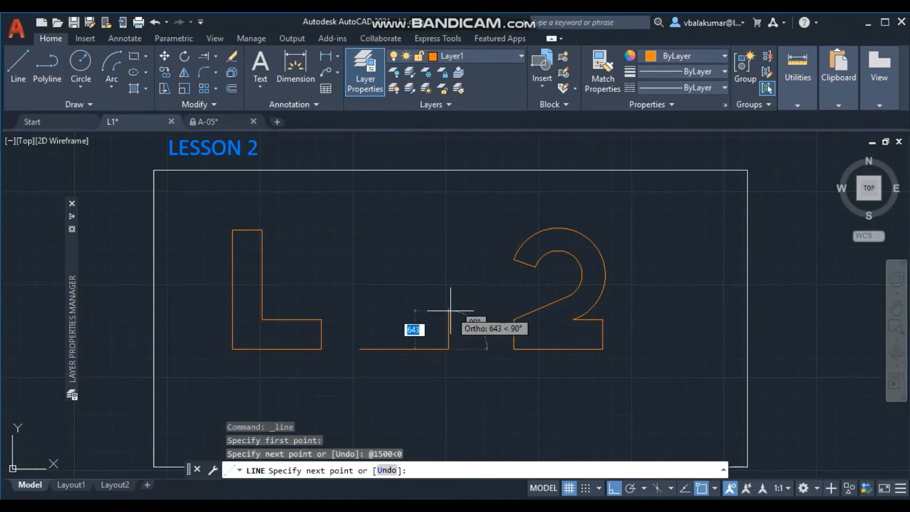
# Try to continue the line with a 500 segment at 90° and a 500 segment at 180°, and undo the last segment.
pyautogui.write("'5")
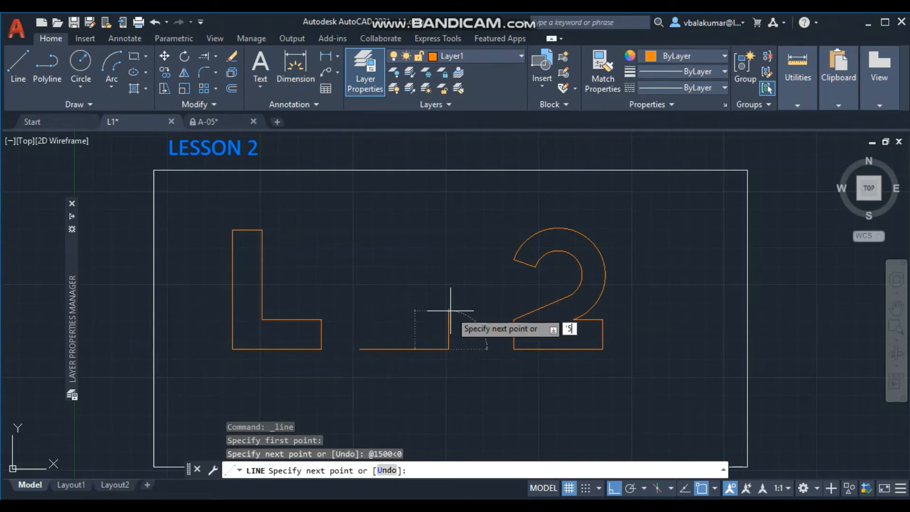
pyautogui.write('00<90')
pyautogui.press('Return')
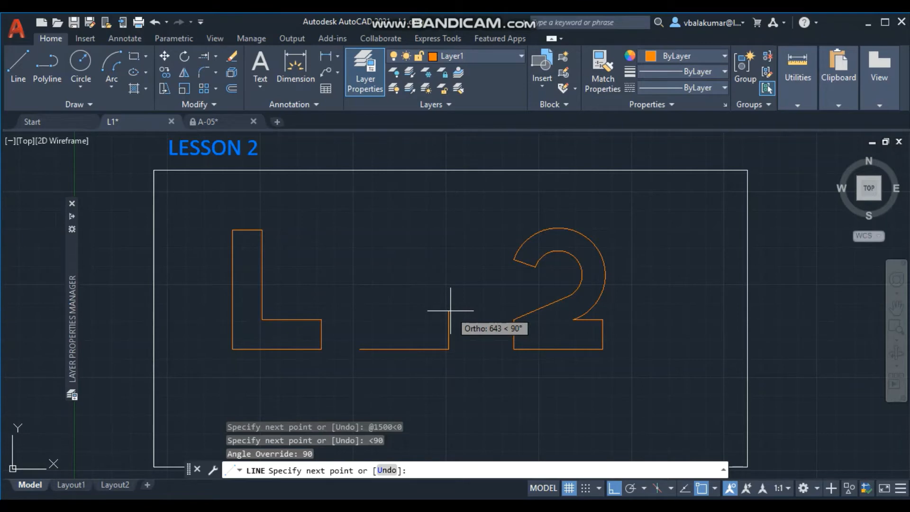
pyautogui.write('500')
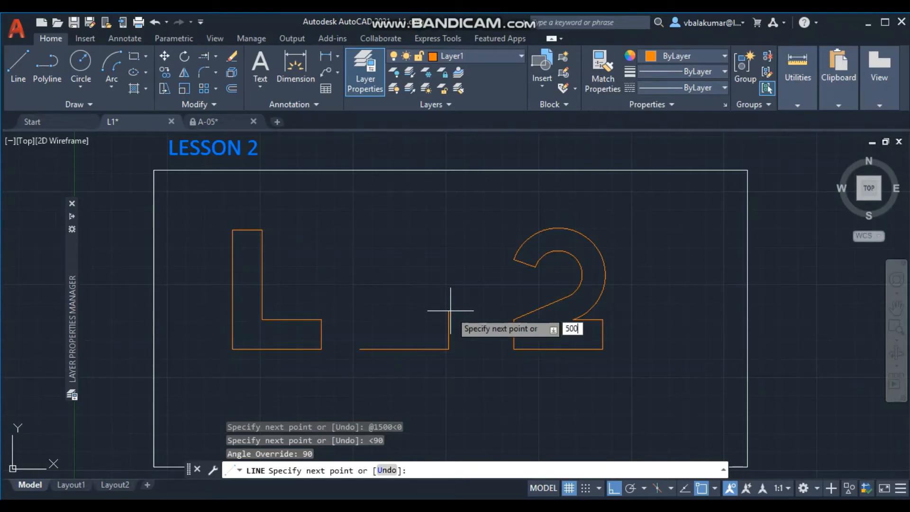
pyautogui.press('Tab')
pyautogui.write('180')
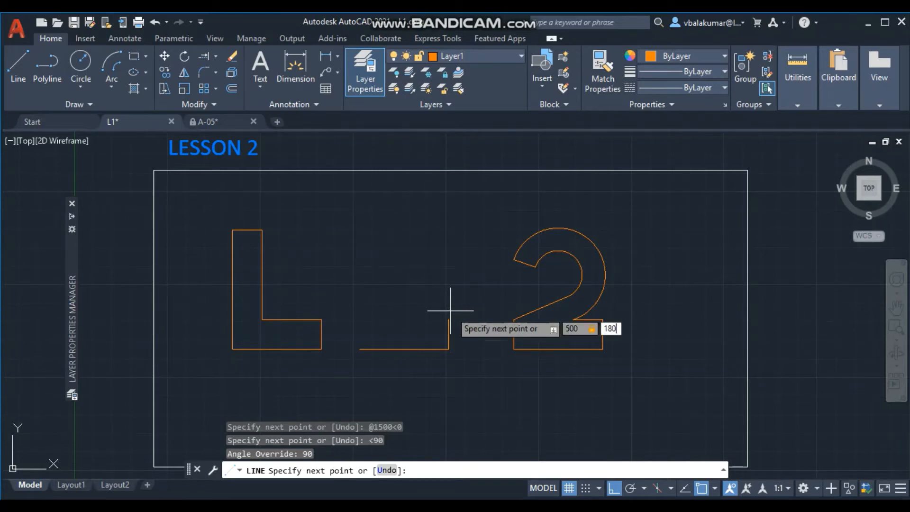
pyautogui.press('Return')
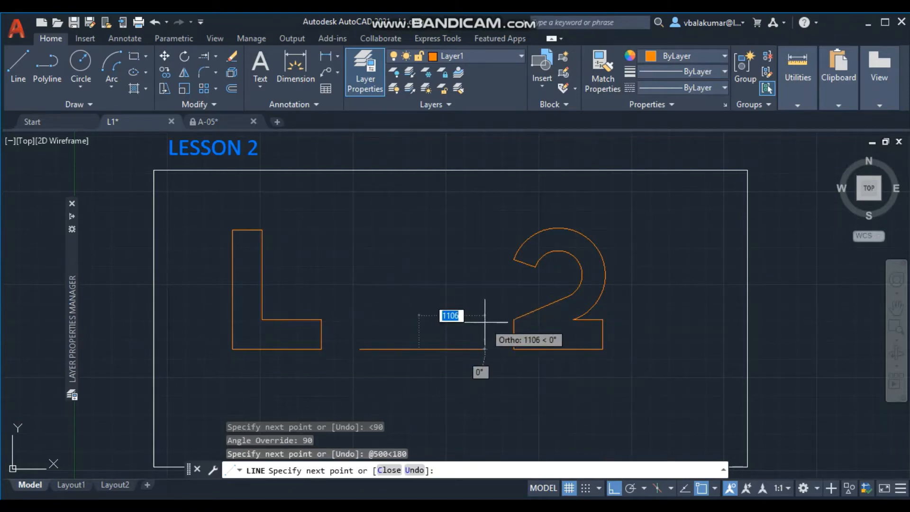
pyautogui.write('U')
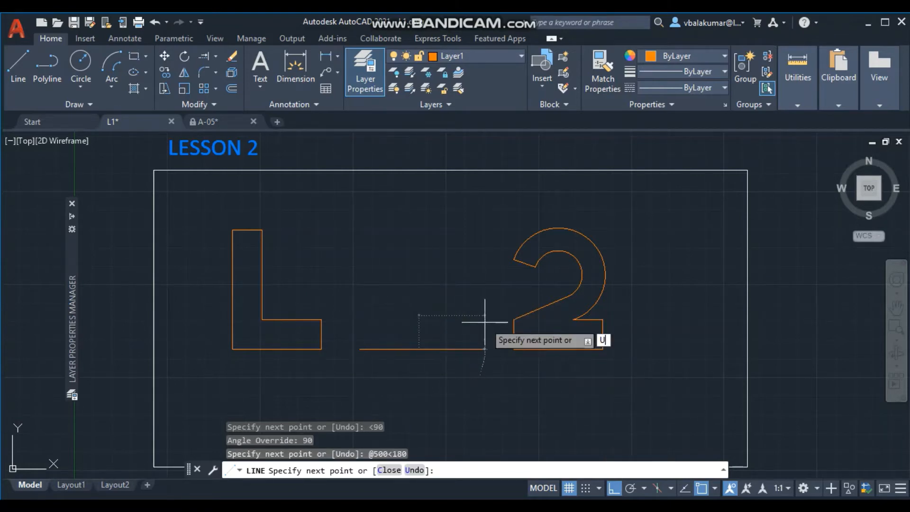
pyautogui.press('Return')
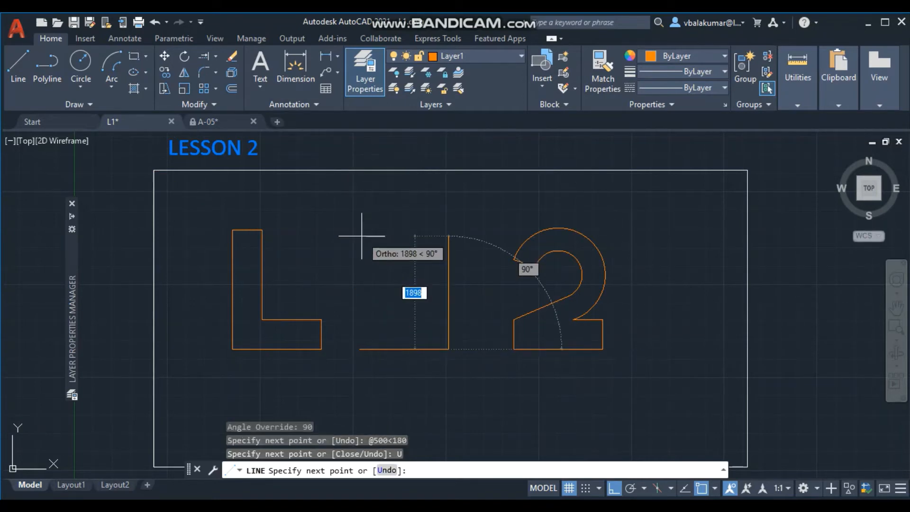
# Continue the outline of the 1 from the base line with a 500 segment at 90° and a 500 segment at 180°.
pyautogui.write('500')
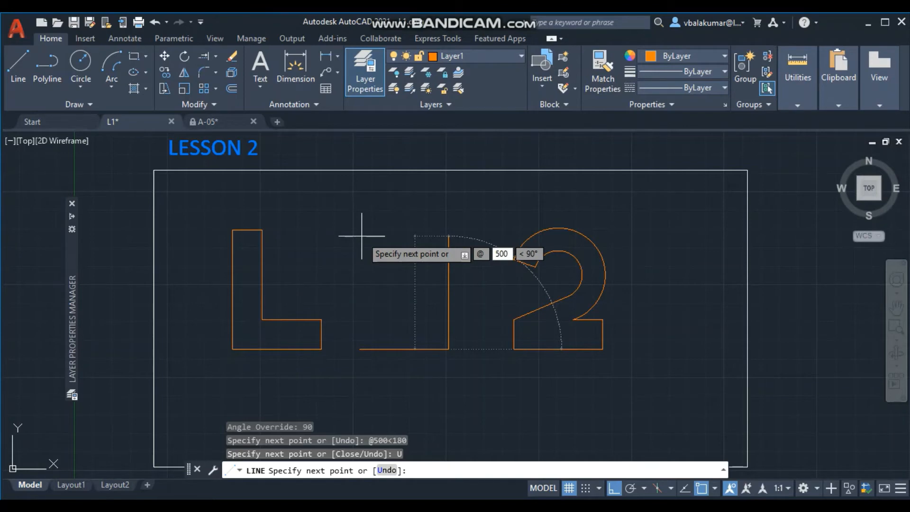
pyautogui.press('Tab')
pyautogui.press('Return')
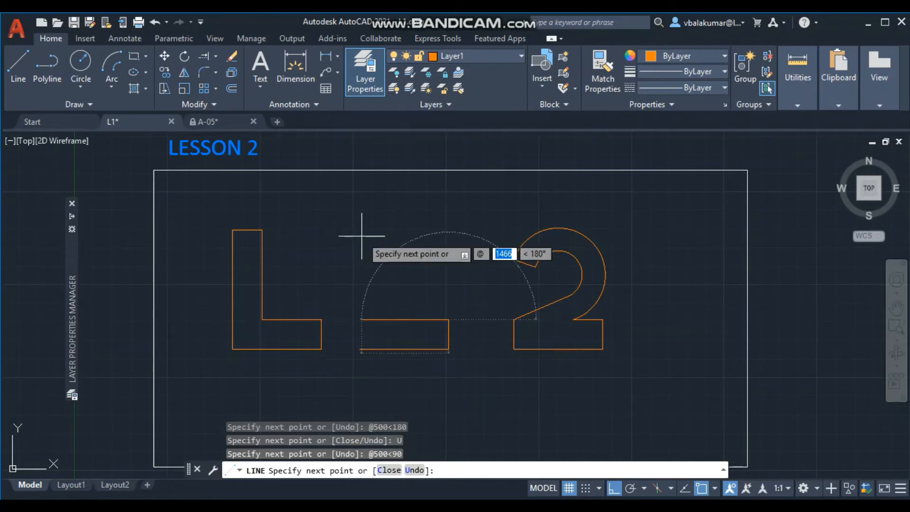
pyautogui.write('500')
pyautogui.press('Tab')
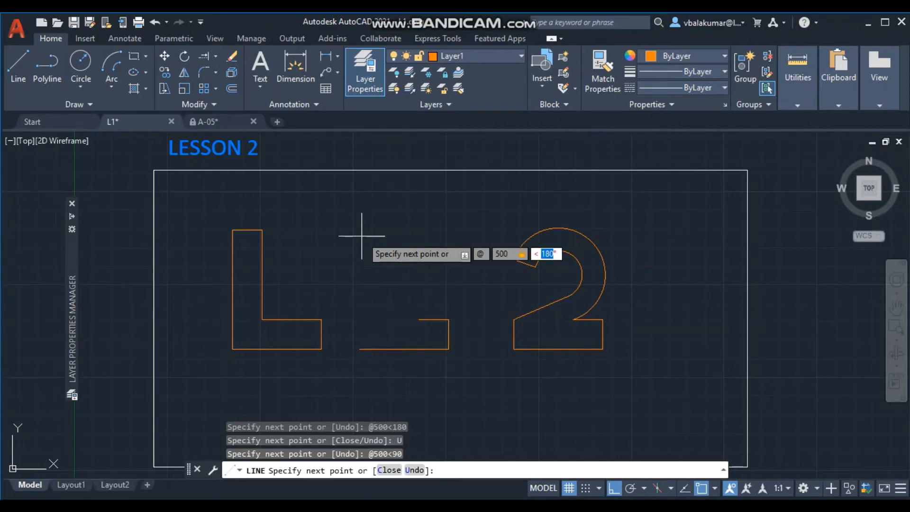
pyautogui.press('Return')
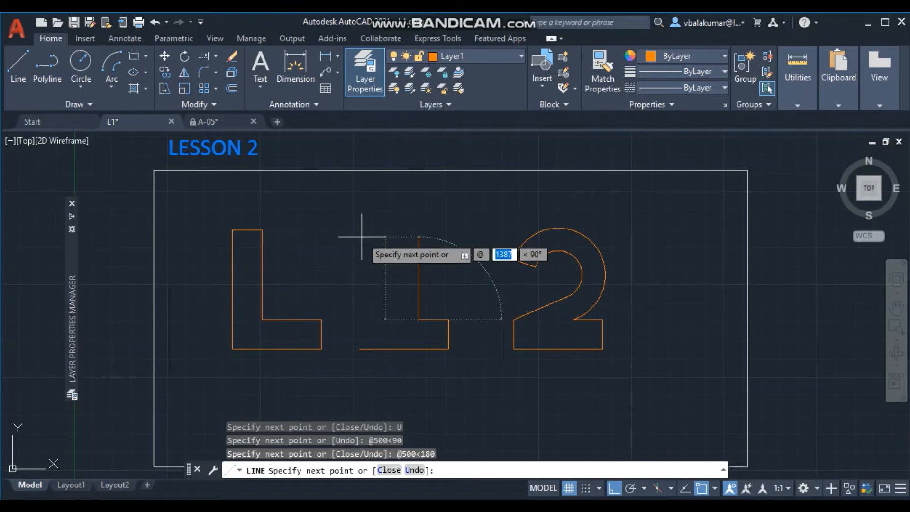
# Add a 1500 segment at 90° and a 500 segment at 180° for the stem and top of the 1, and end the line.
pyautogui.write('1500')
pyautogui.press('Tab')
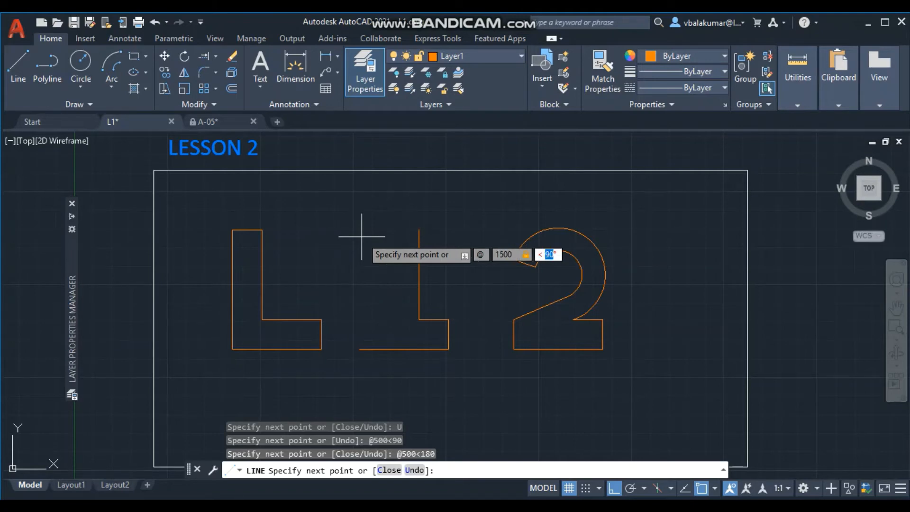
pyautogui.press('Return')
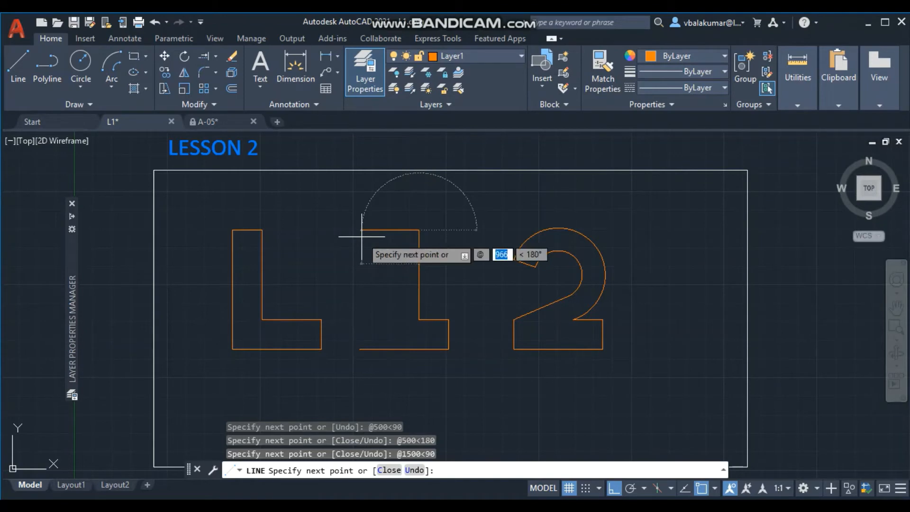
pyautogui.write('8')
pyautogui.press('BackSpace')
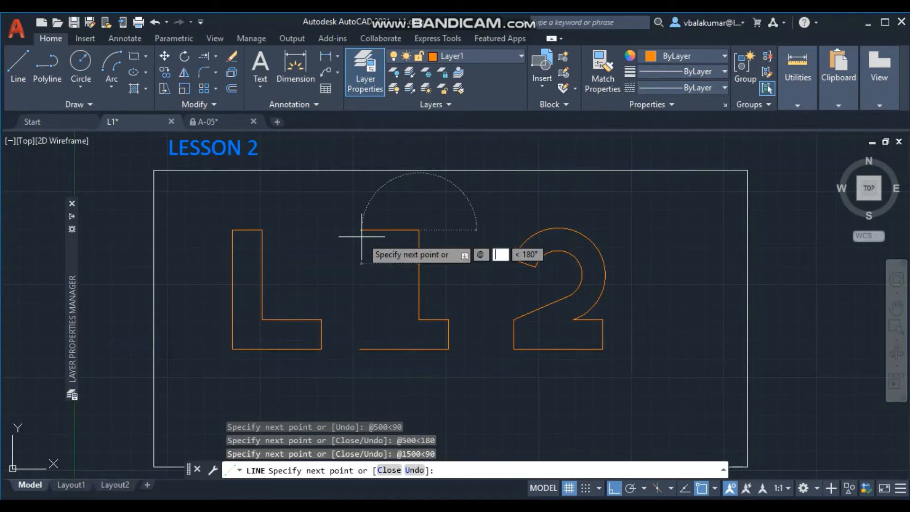
pyautogui.write('500')
pyautogui.press('Tab')
pyautogui.write('1')
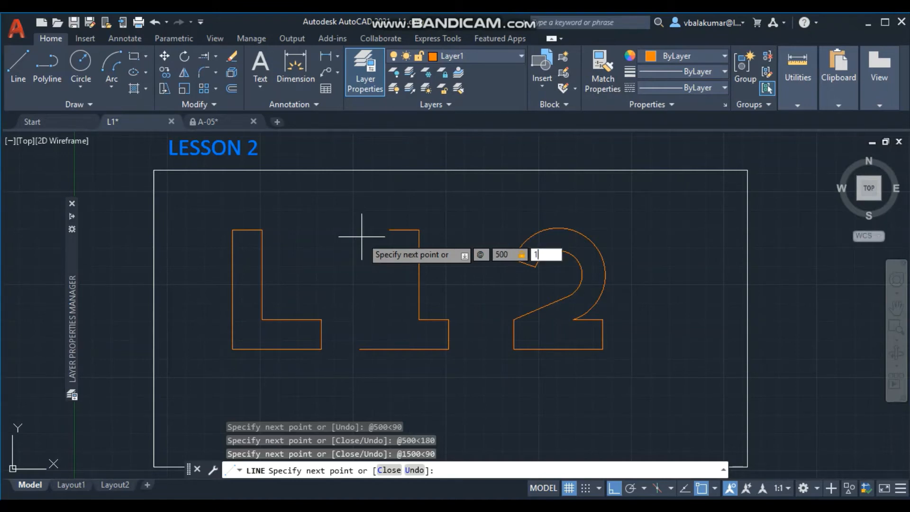
pyautogui.write('80')
pyautogui.press('Return')
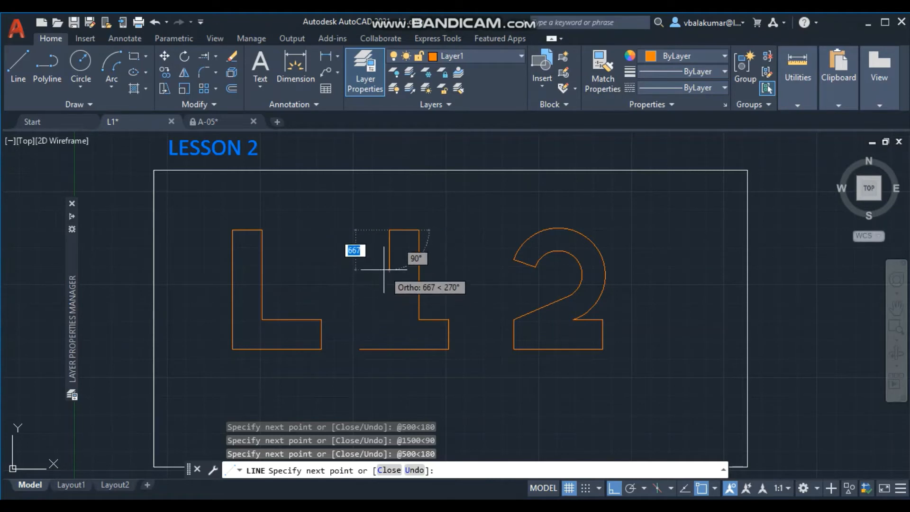
pyautogui.press('Escape')
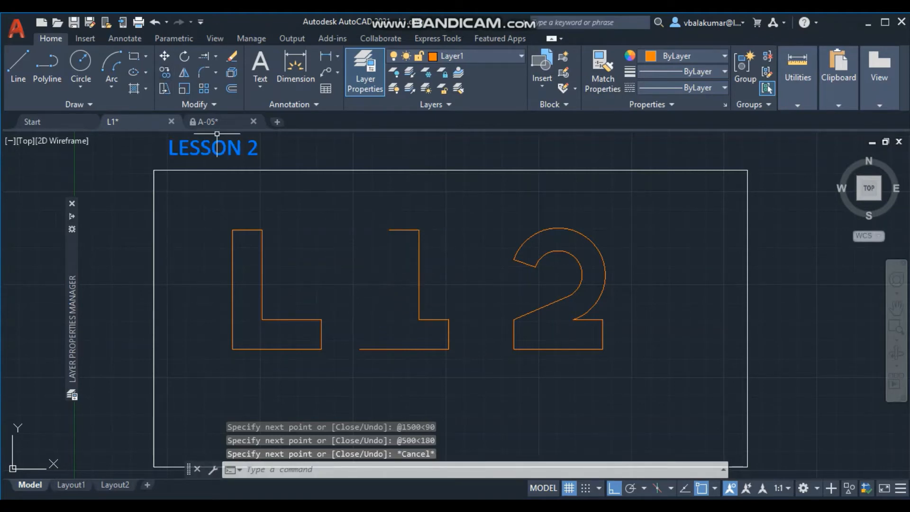
# Mirror the two short 500 segments at the base of the 1 about a vertical line through the base line's midpoint, keeping the originals.
pyautogui.click(184, 72)
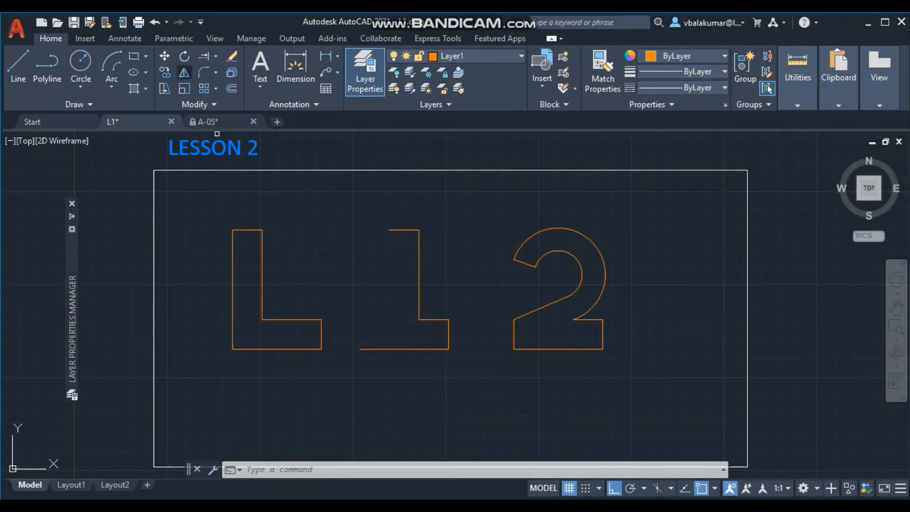
pyautogui.click(437, 320)
pyautogui.click(448, 327)
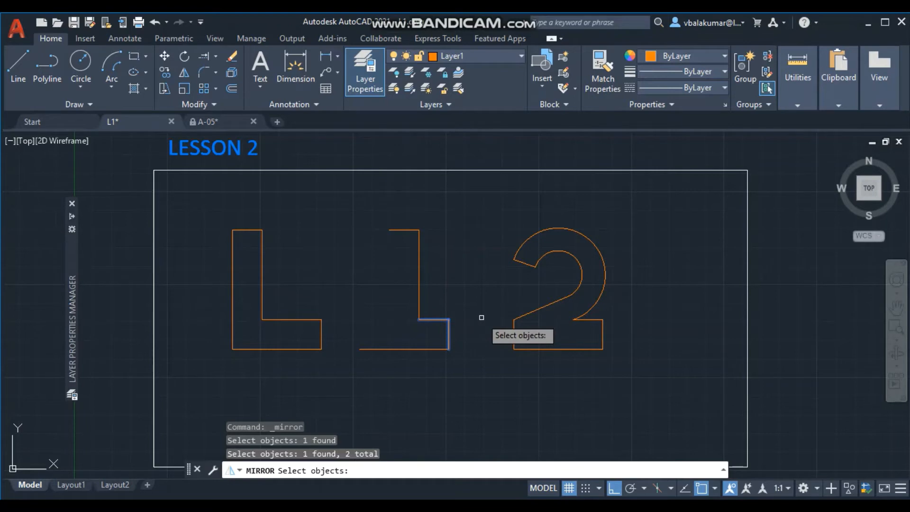
pyautogui.press('Return')
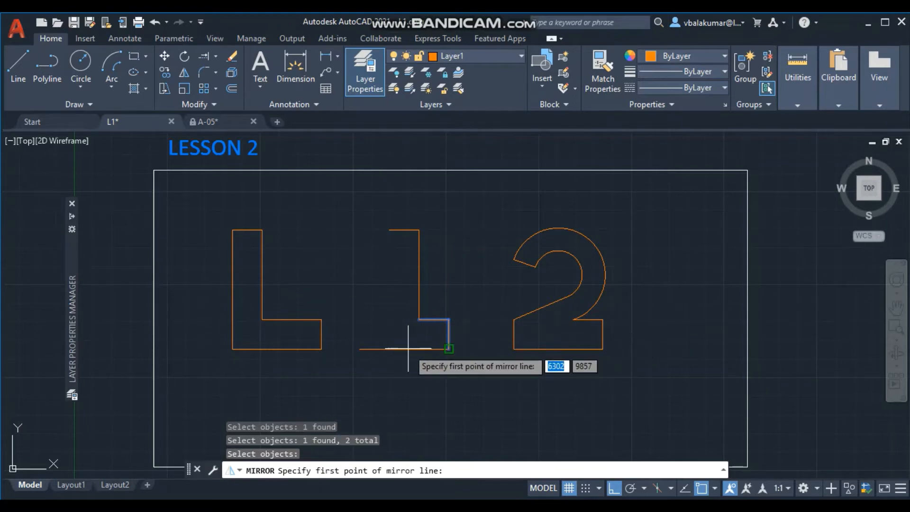
pyautogui.write('MID')
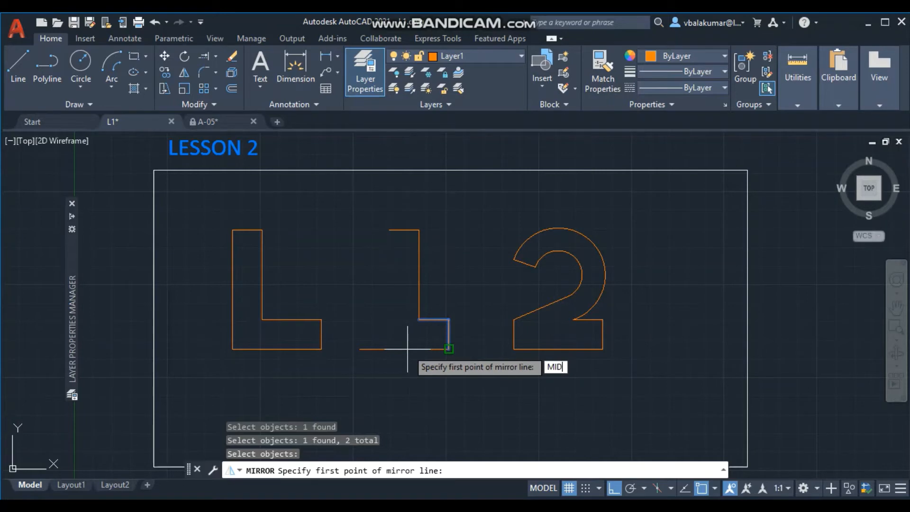
pyautogui.press('Return')
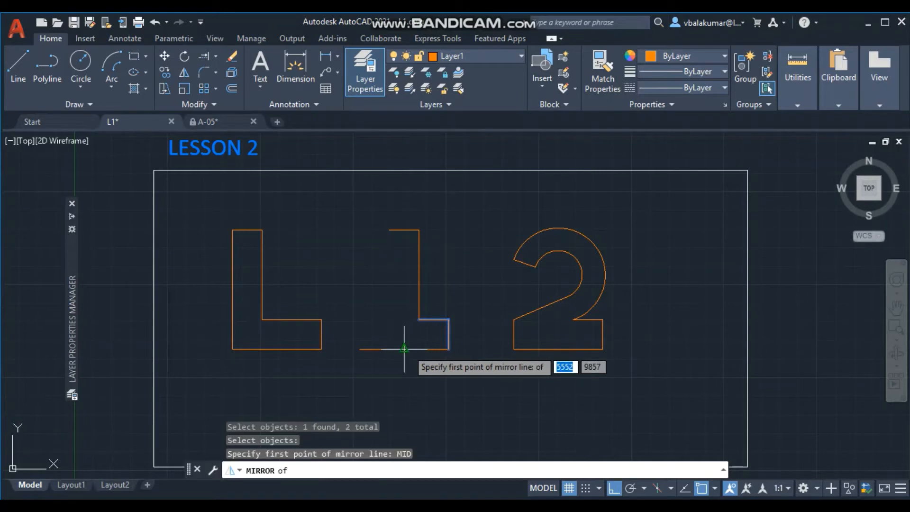
pyautogui.click(405, 348)
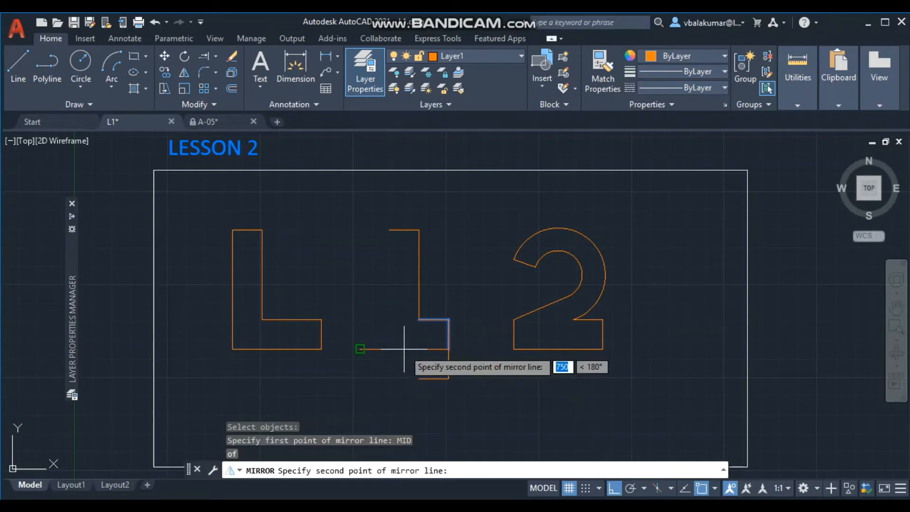
pyautogui.click(399, 210)
pyautogui.press('Down')
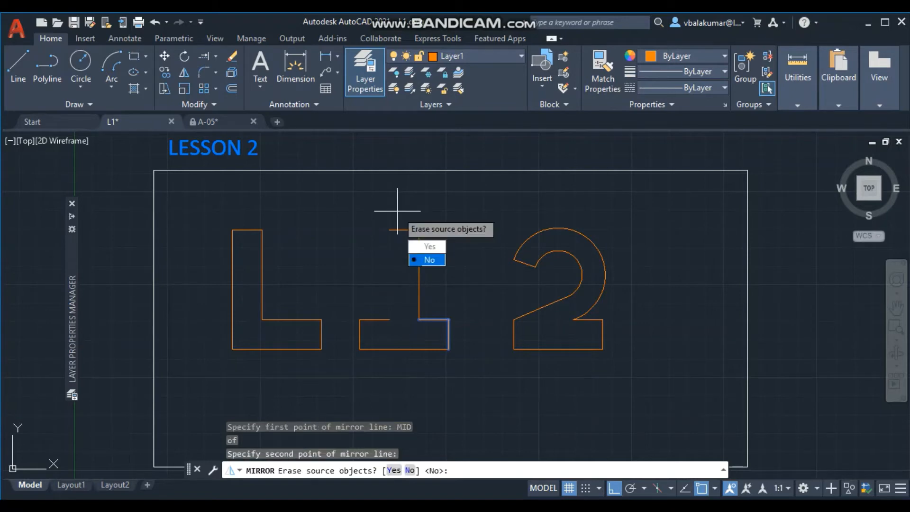
pyautogui.press('Down')
pyautogui.press('Down')
pyautogui.press('Return')
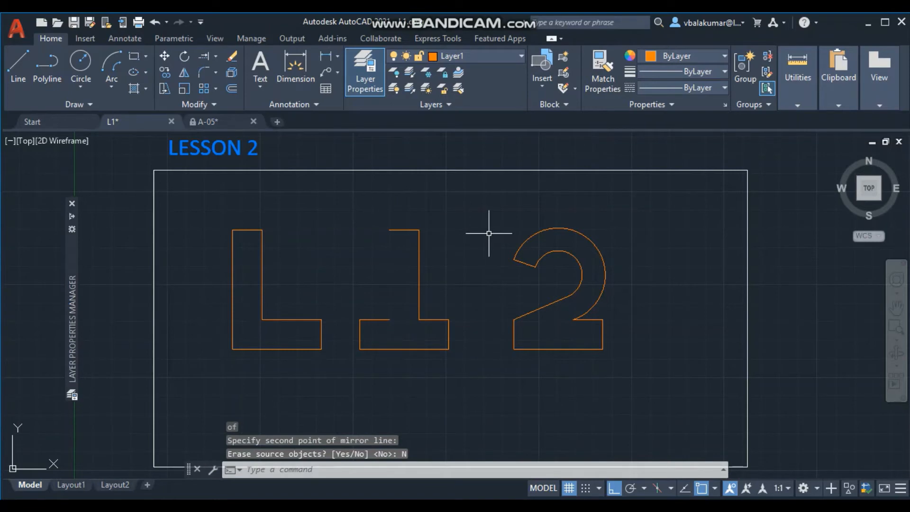
# Draw a line 1000 long at 90° up from the inner end of the mirrored horizontal segment of the 1.
pyautogui.click(18, 67)
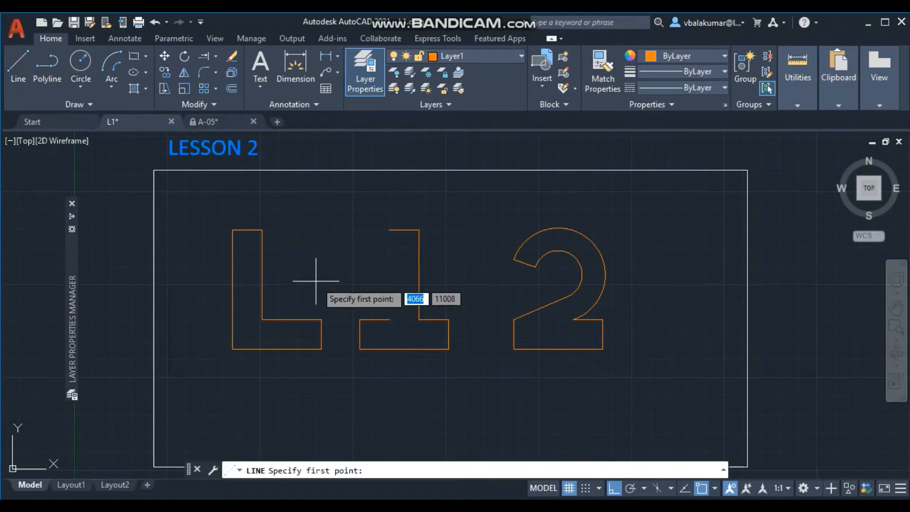
pyautogui.click(390, 320)
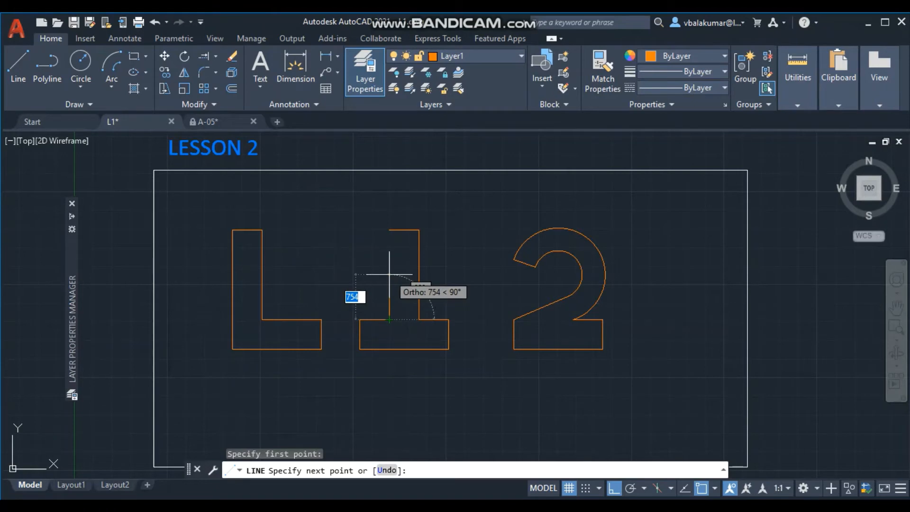
pyautogui.write('1')
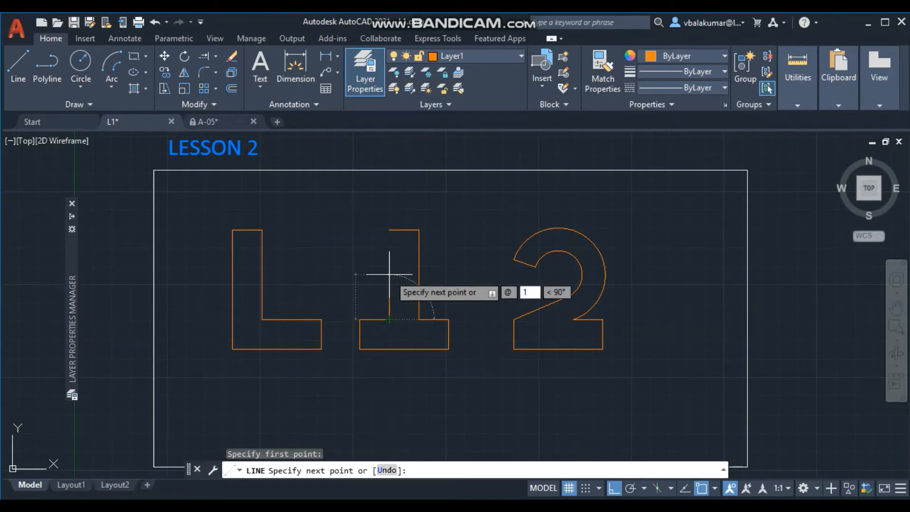
pyautogui.write('000')
pyautogui.press('Tab')
pyautogui.write('90')
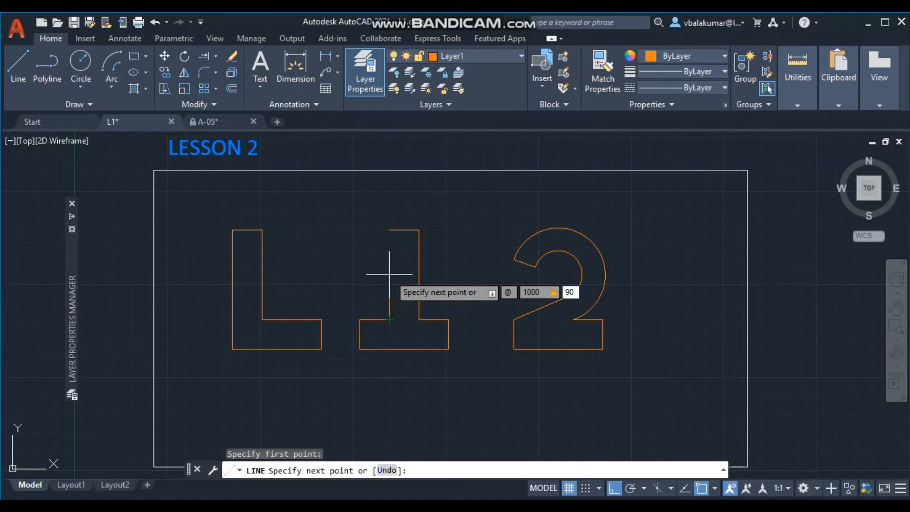
pyautogui.press('Return')
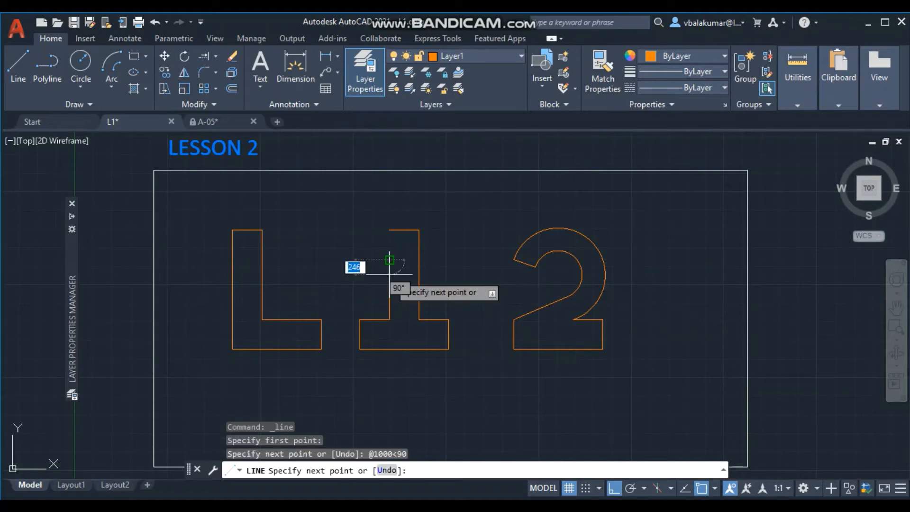
pyautogui.press('Escape')
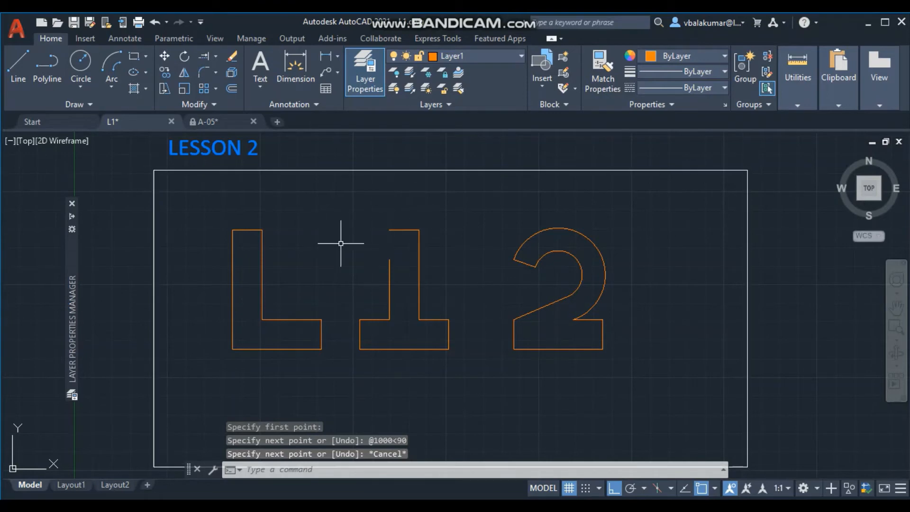
# Draw a vertical guide line from the upper-left corner of the 1's base up past the digit's top.
pyautogui.click(18, 66)
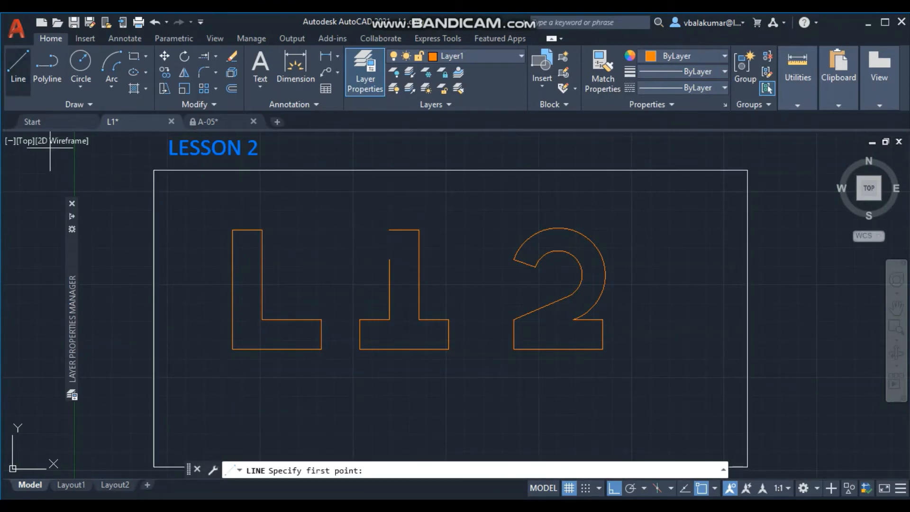
pyautogui.click(359, 319)
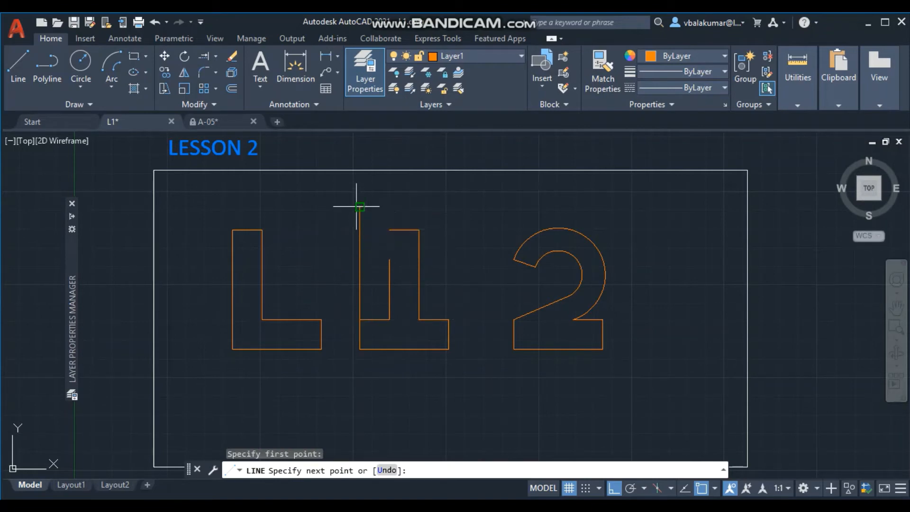
pyautogui.click(357, 206)
pyautogui.press('Escape')
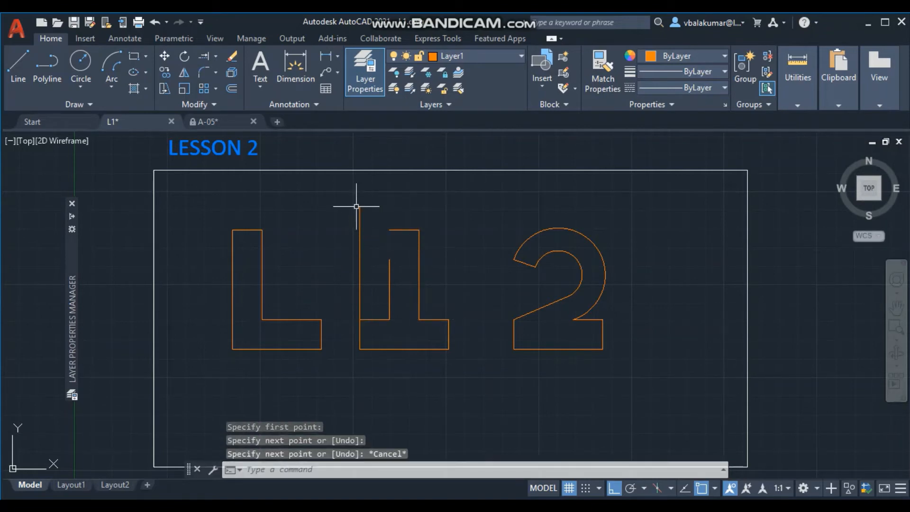
# With Ortho off, draw a line 300 long at 225° from the open left end of the 1's top edge.
pyautogui.press('Return')
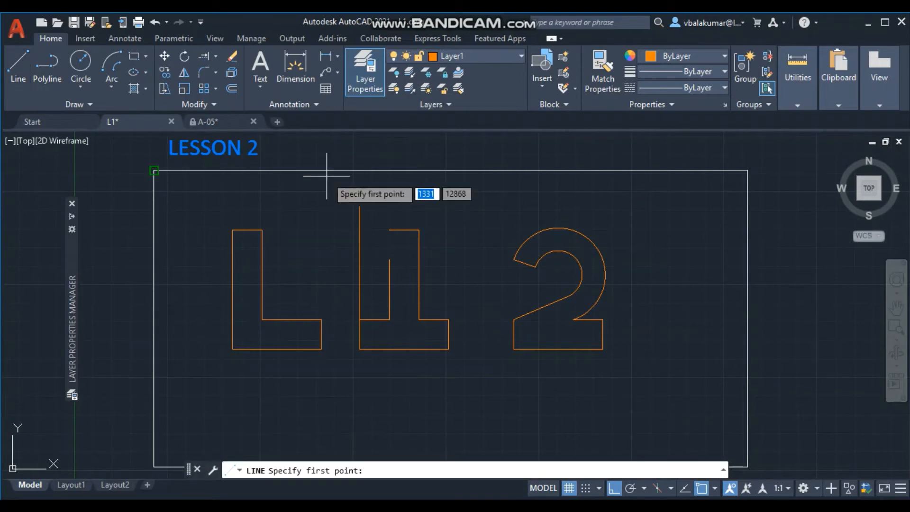
pyautogui.click(390, 230)
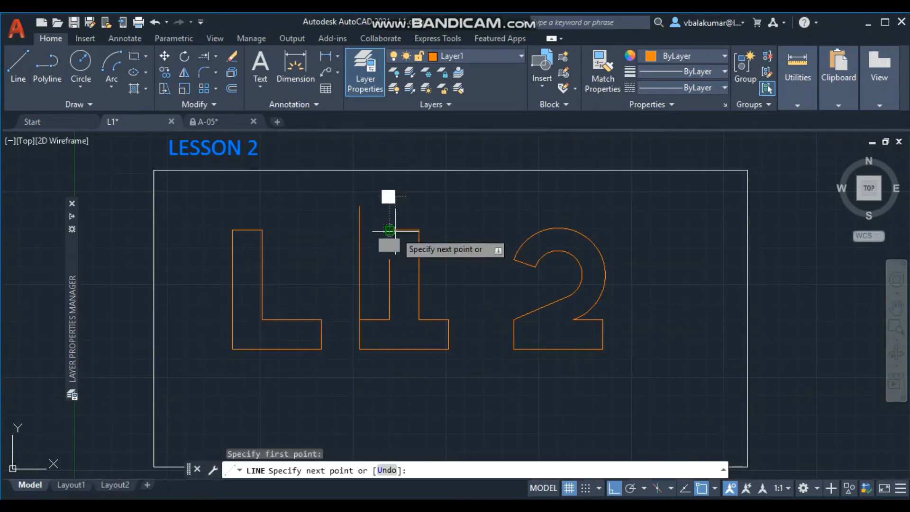
pyautogui.press('F8')
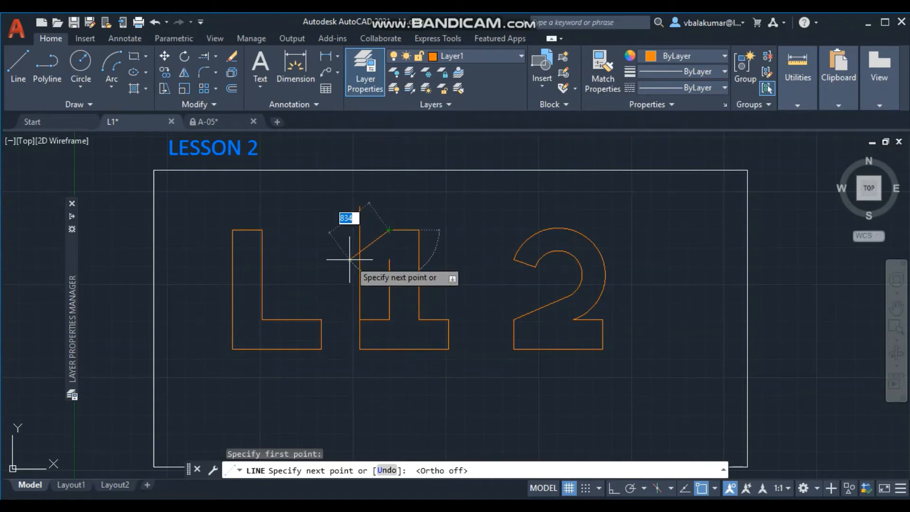
pyautogui.write('3')
pyautogui.press('BackSpace')
pyautogui.write('@300')
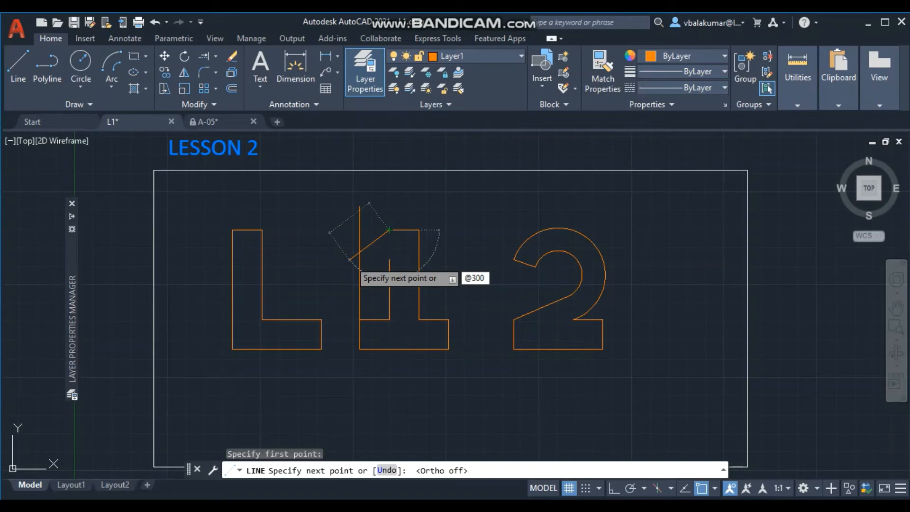
pyautogui.write('<225')
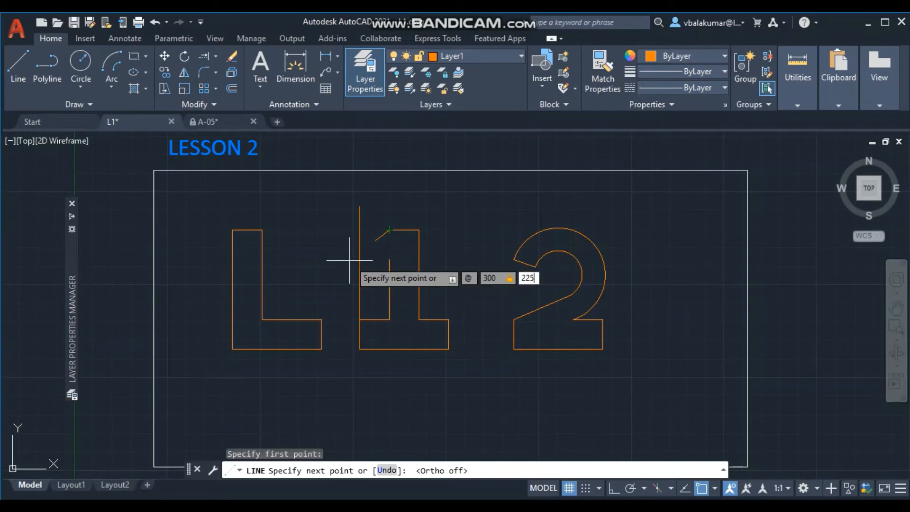
pyautogui.press('Return')
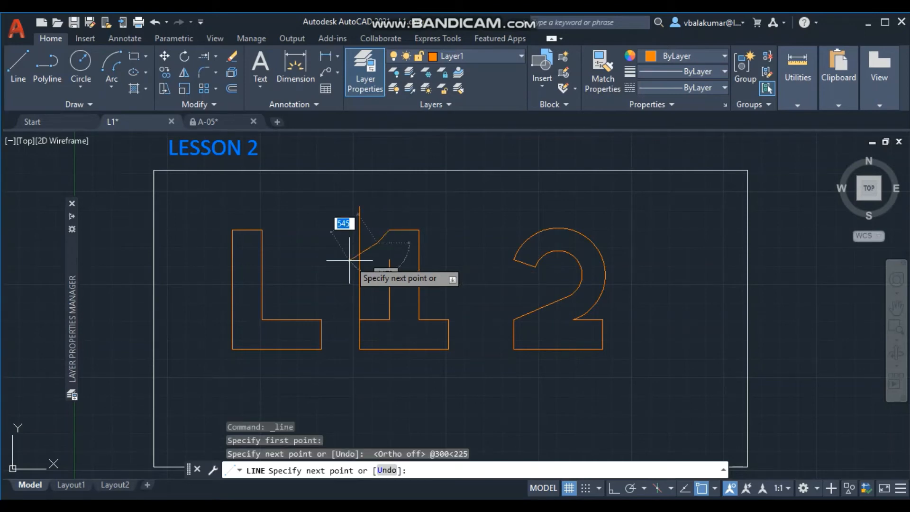
pyautogui.press('Escape')
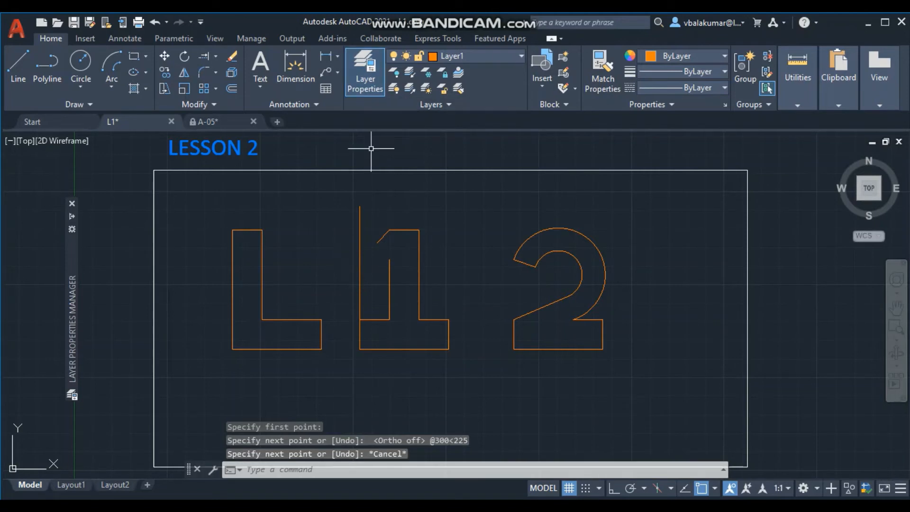
# Extend the diagonal line at the top of the 1 to meet the vertical guide line.
pyautogui.click(216, 56)
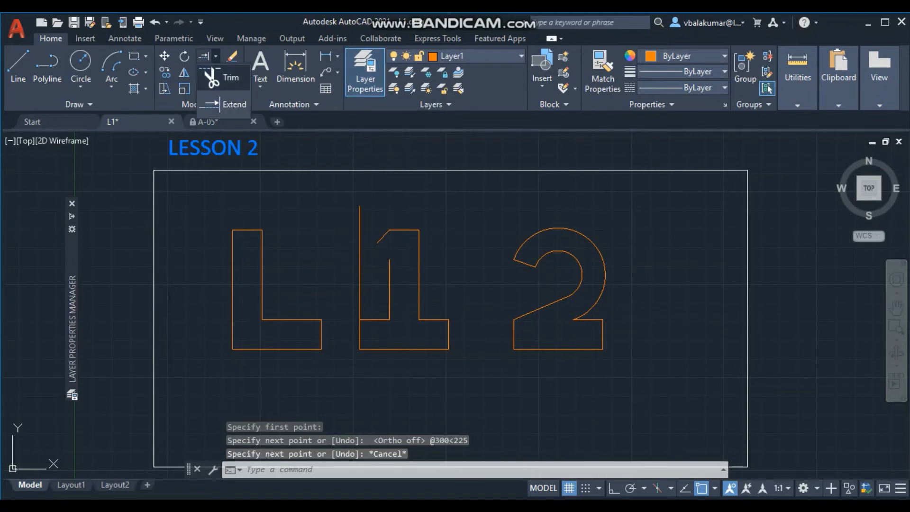
pyautogui.click(213, 101)
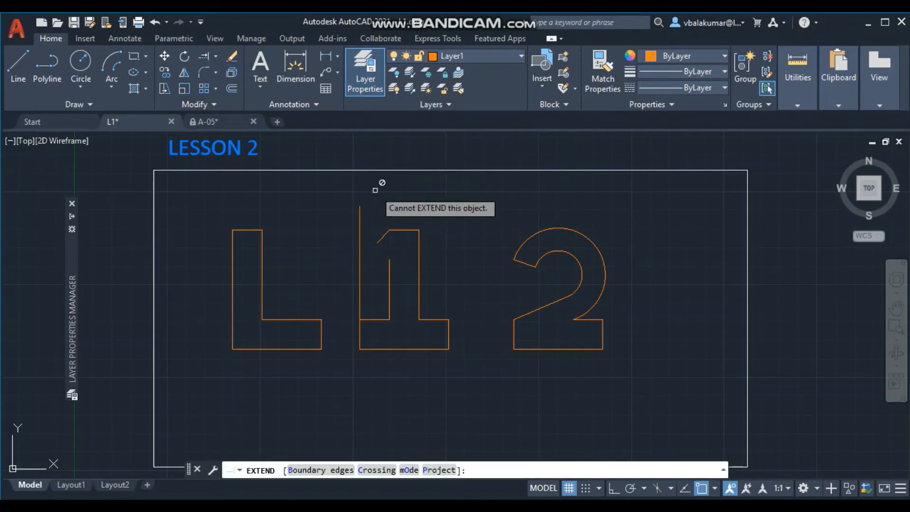
pyautogui.click(382, 238)
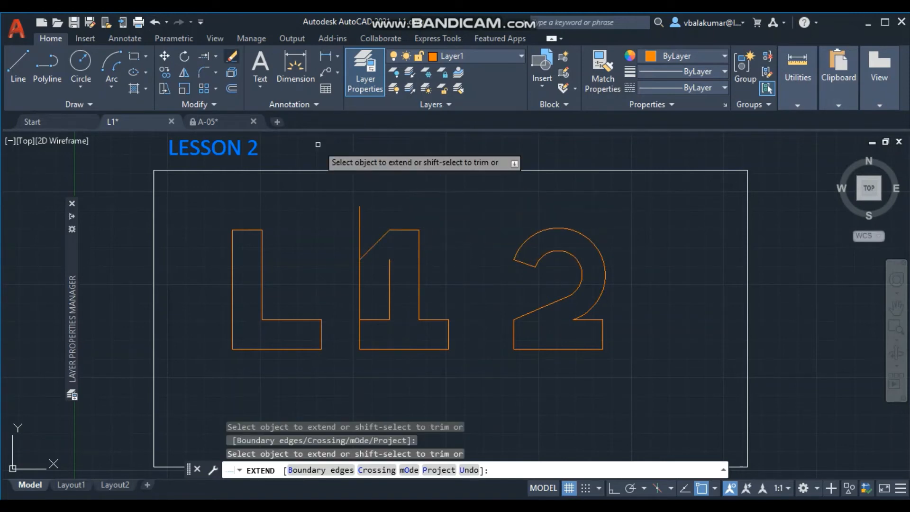
# Erase the vertical guide line rising from the base of the 1.
pyautogui.click(232, 56)
pyautogui.click(359, 224)
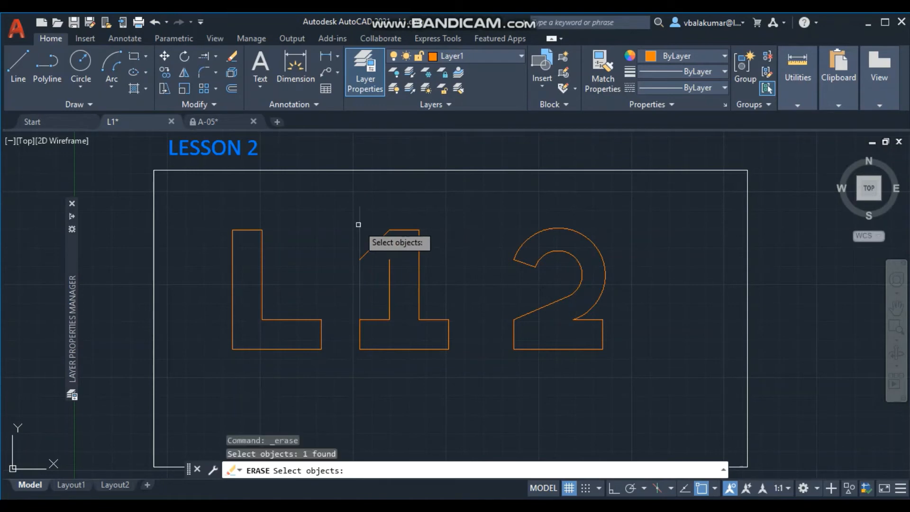
pyautogui.press('Return')
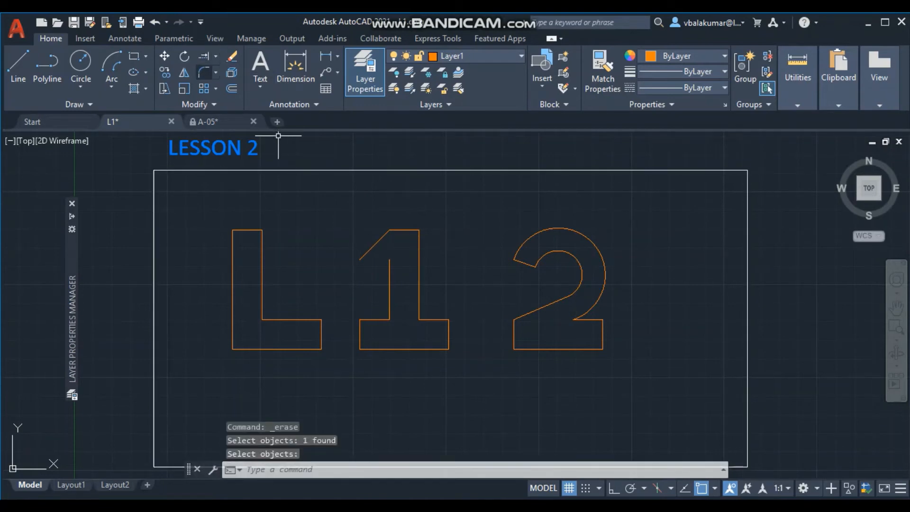
# Copy the diagonal from its upper end to the top endpoint of the 1's inner vertical line.
pyautogui.click(165, 72)
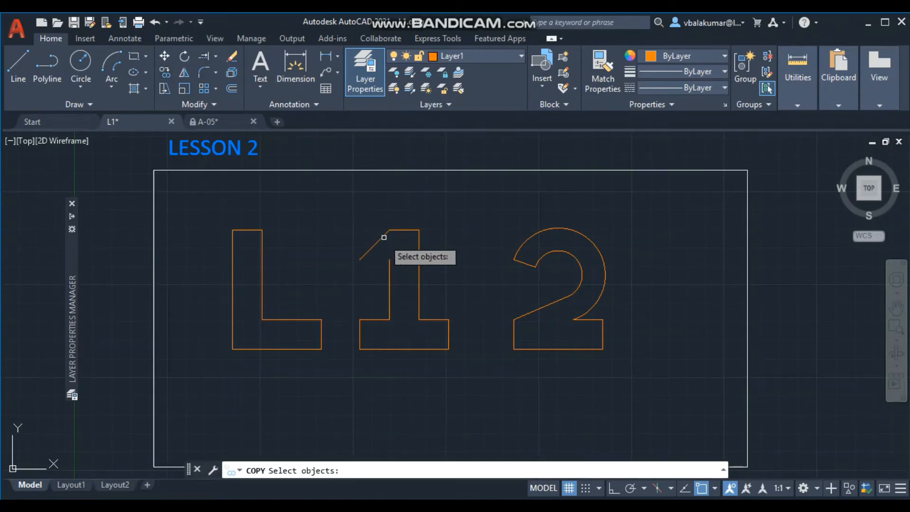
pyautogui.click(382, 235)
pyautogui.press('Return')
pyautogui.click(388, 230)
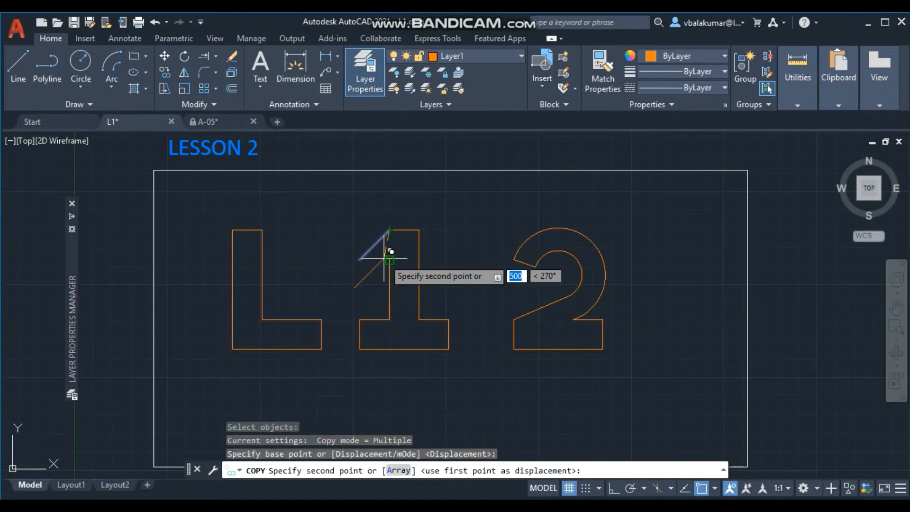
pyautogui.click(390, 260)
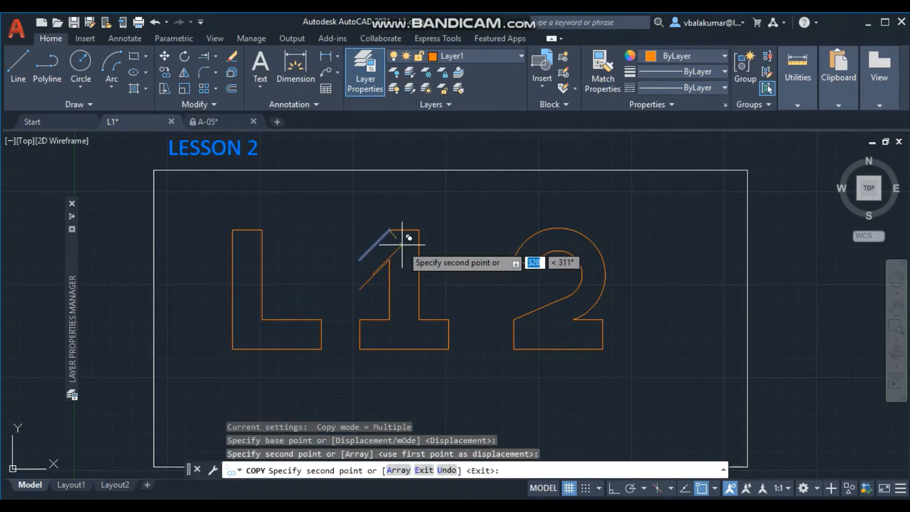
pyautogui.rightClick(431, 199)
pyautogui.click(448, 207)
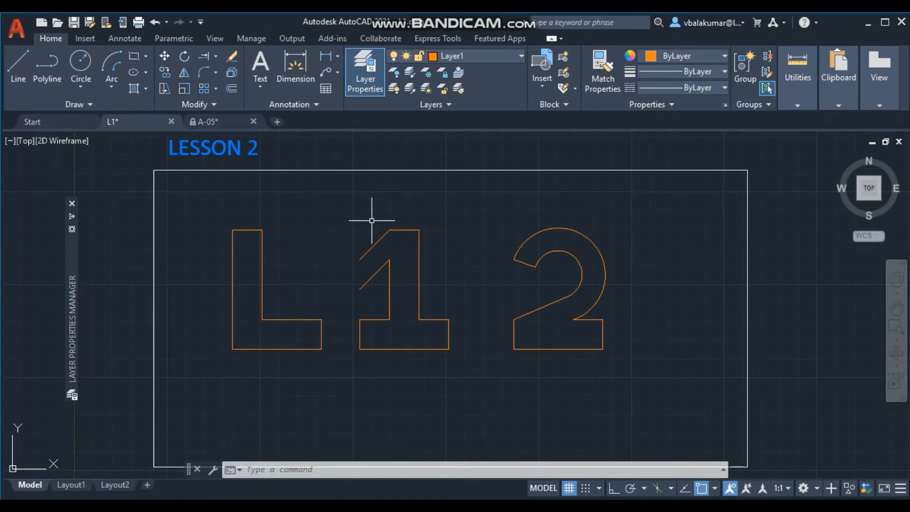
# Try a line from the upper diagonal's lower end to the MID snap of the lower diagonal, and undo it.
pyautogui.click(18, 64)
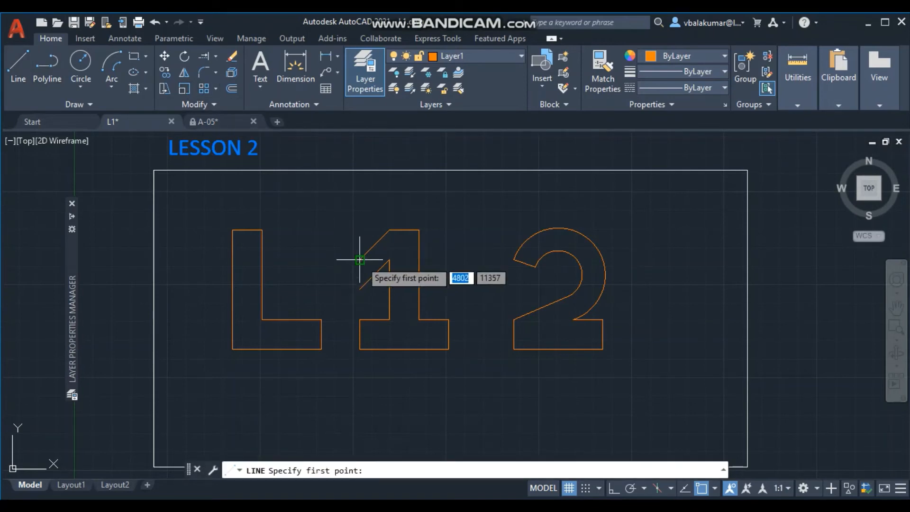
pyautogui.click(360, 288)
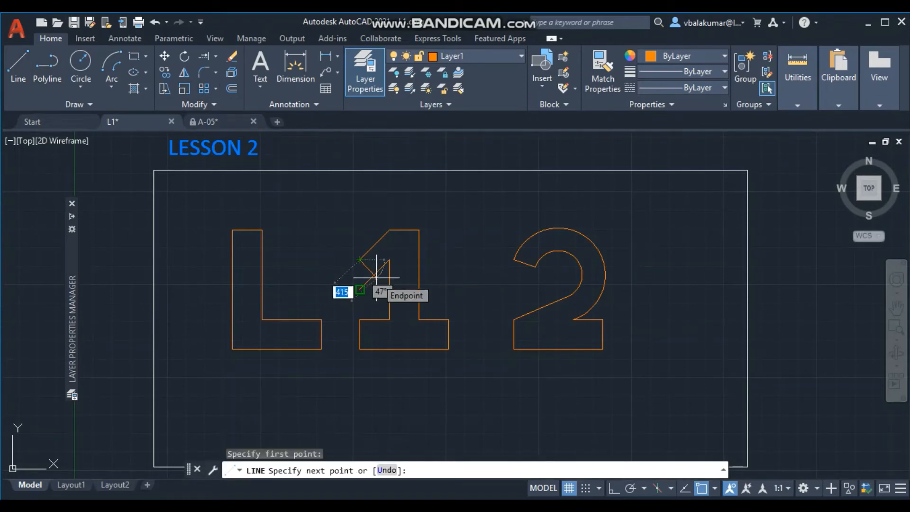
pyautogui.write('MID')
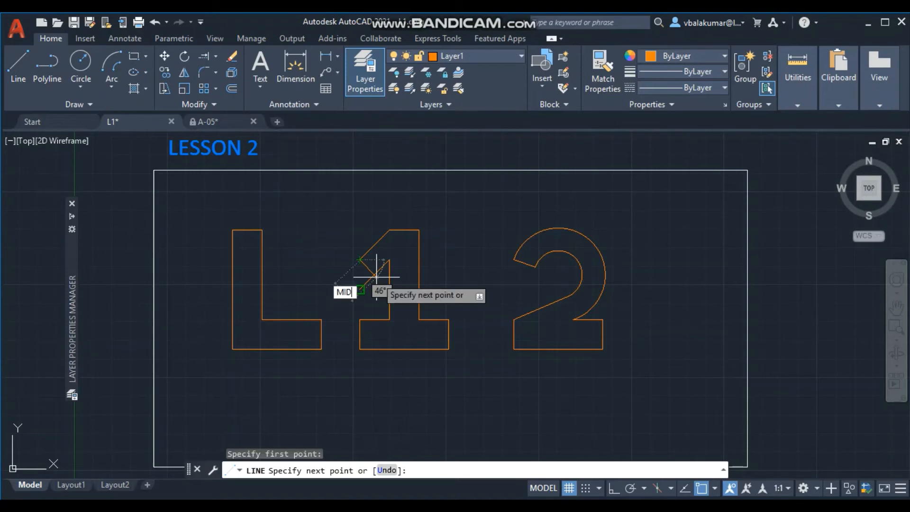
pyautogui.press('Return')
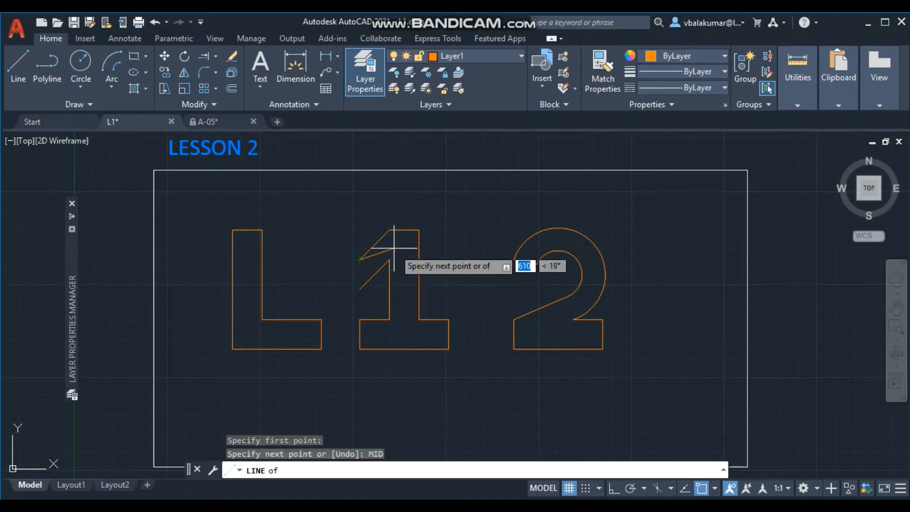
pyautogui.click(375, 274)
pyautogui.rightClick(389, 243)
pyautogui.click(422, 253)
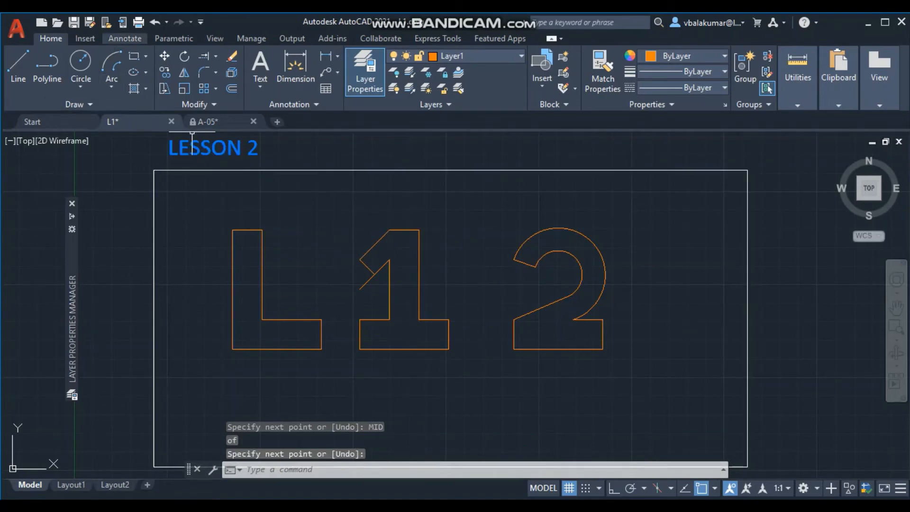
pyautogui.click(155, 22)
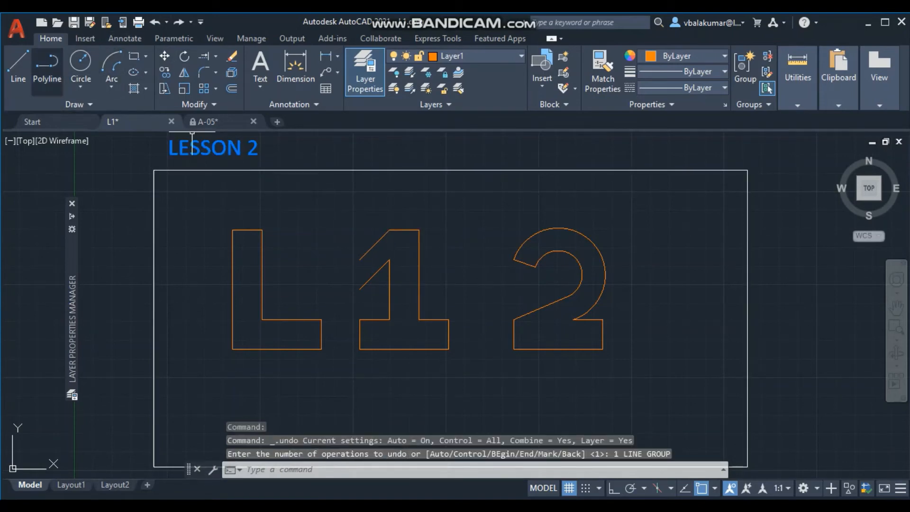
# Try a line from the upper diagonal's lower end PERP to the lower diagonal, and undo it.
pyautogui.click(18, 67)
pyautogui.click(389, 260)
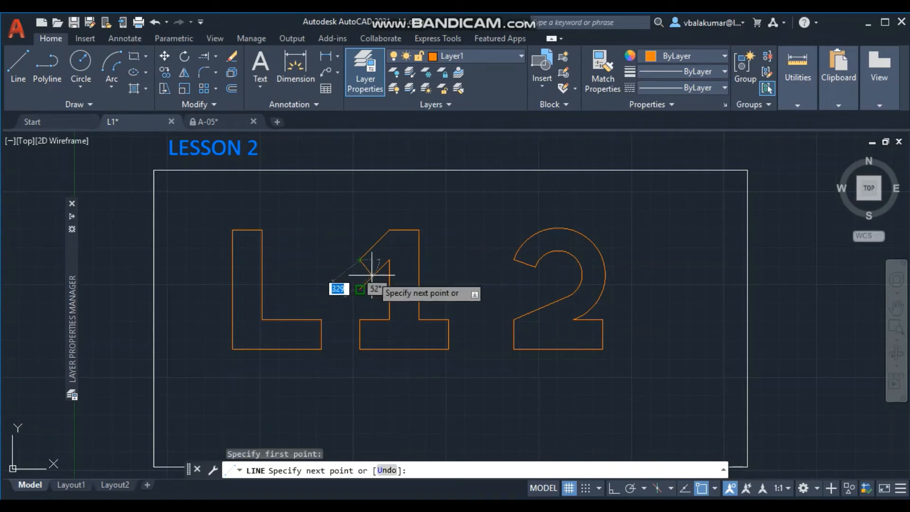
pyautogui.write('PER')
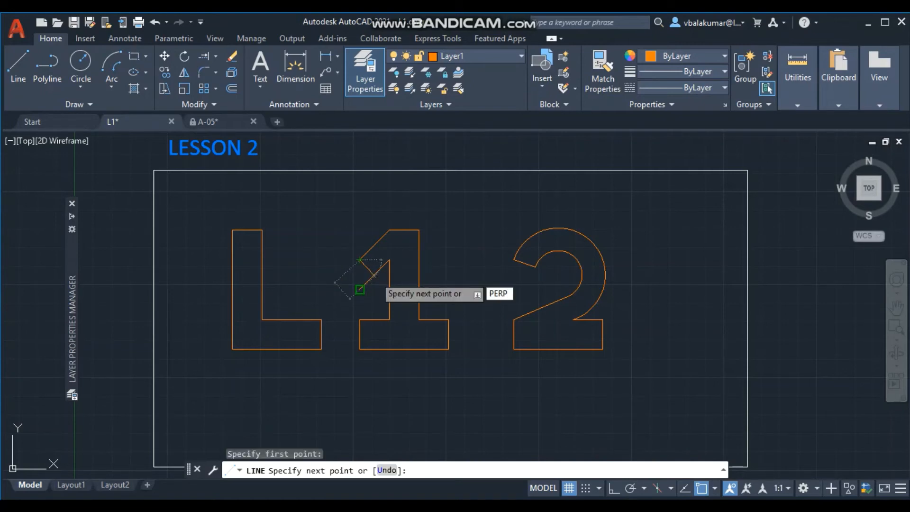
pyautogui.write('P')
pyautogui.press('Return')
pyautogui.click(375, 274)
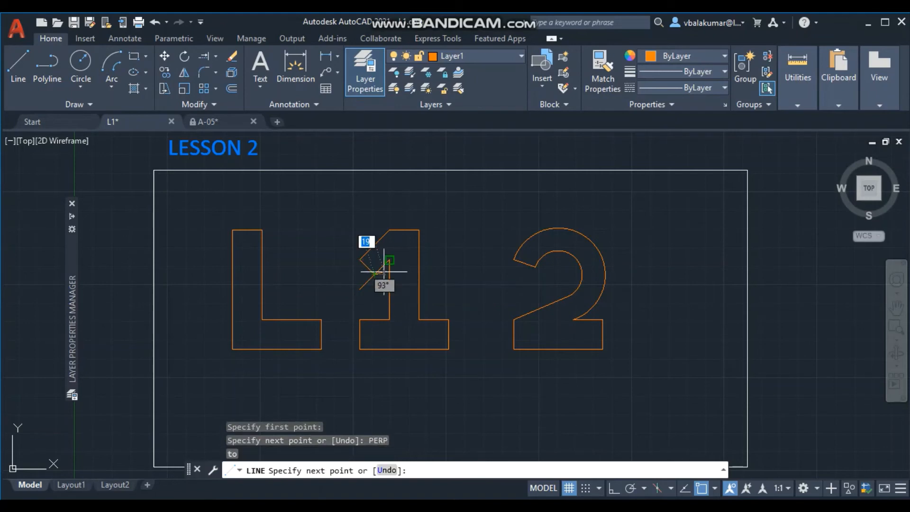
pyautogui.rightClick(407, 249)
pyautogui.click(433, 254)
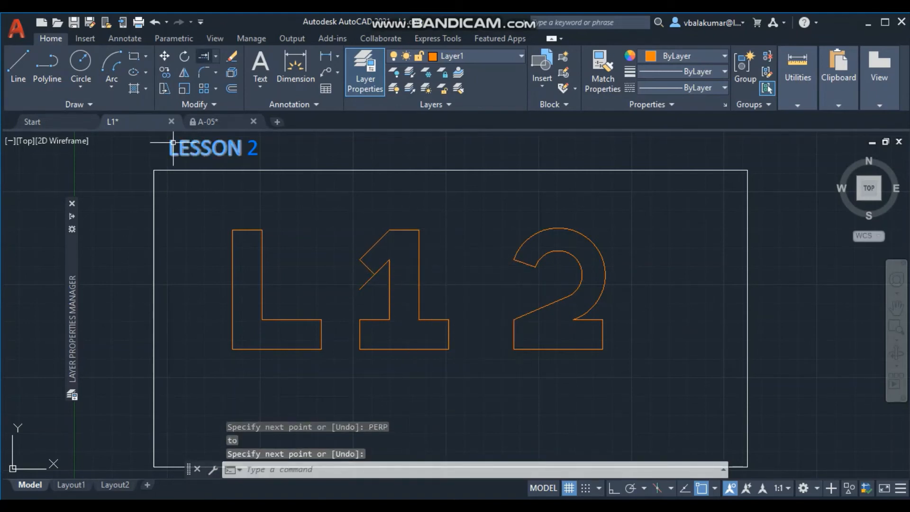
pyautogui.hotkey('ctrl', 'z')
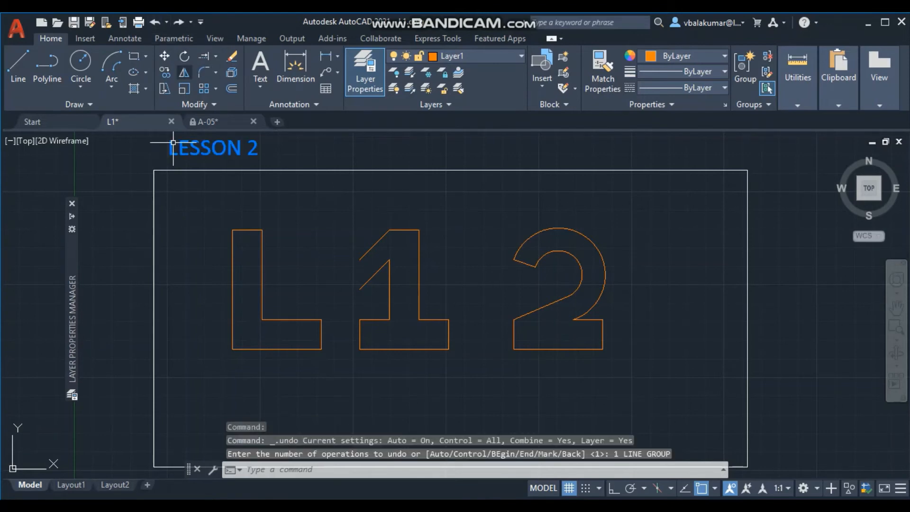
# Mirror the lower diagonal of the 1 about a horizontal line through its midpoint with Ortho on, keeping the original.
pyautogui.click(184, 72)
pyautogui.click(373, 277)
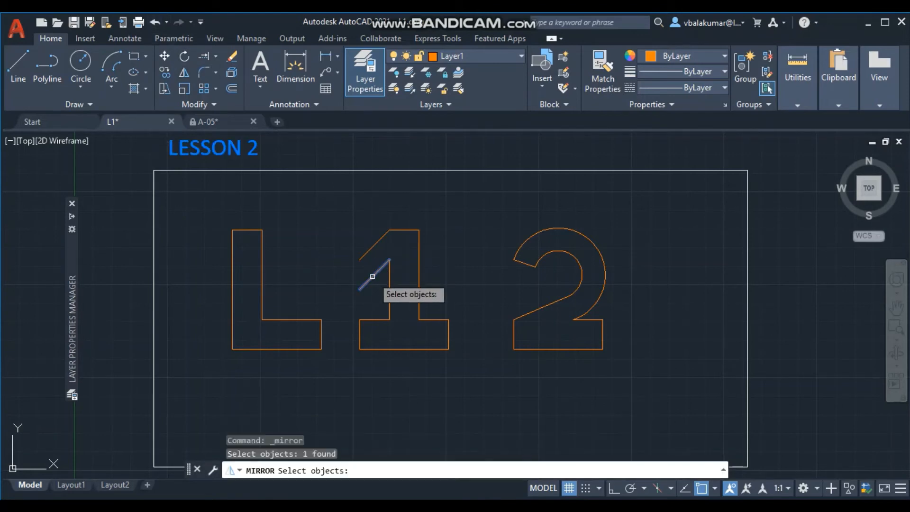
pyautogui.press('Return')
pyautogui.write('MID')
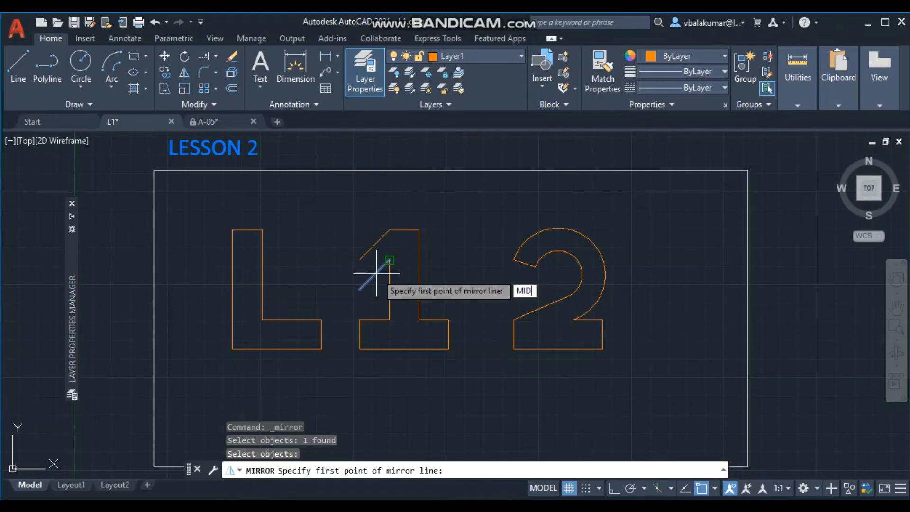
pyautogui.press('Return')
pyautogui.click(375, 274)
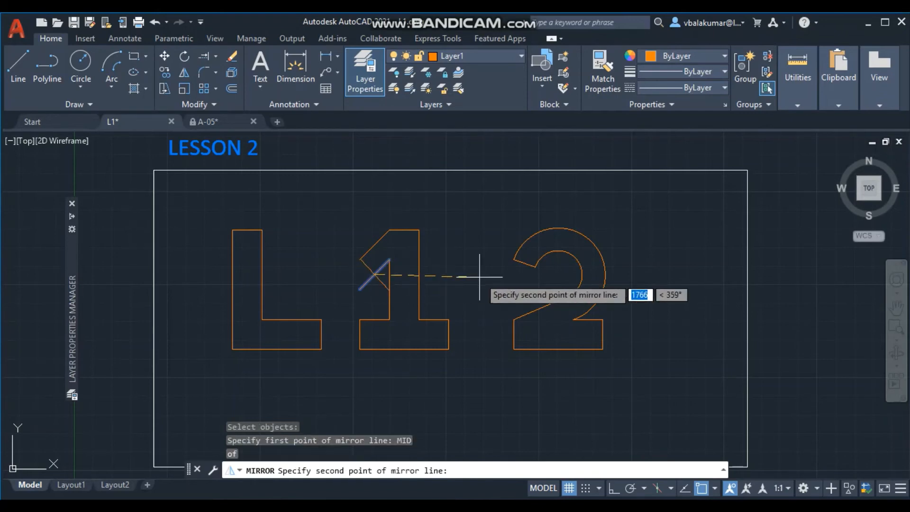
pyautogui.click(614, 488)
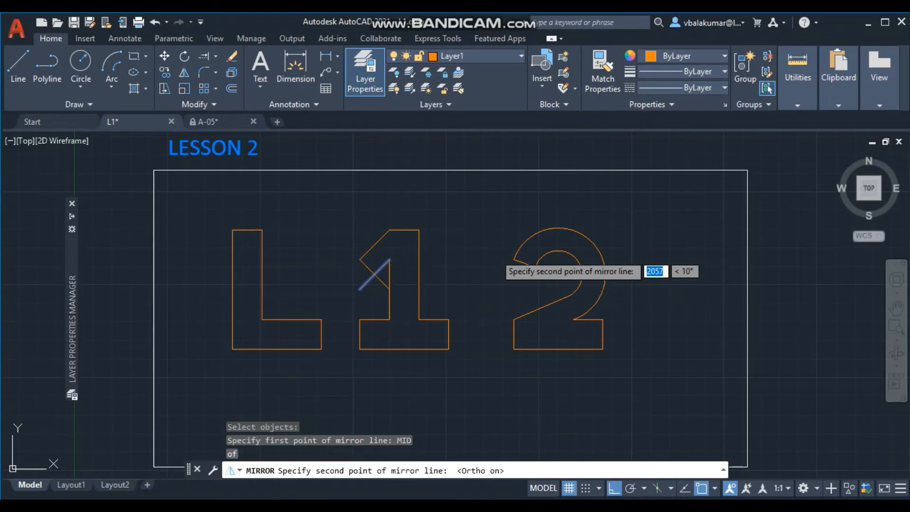
pyautogui.click(476, 274)
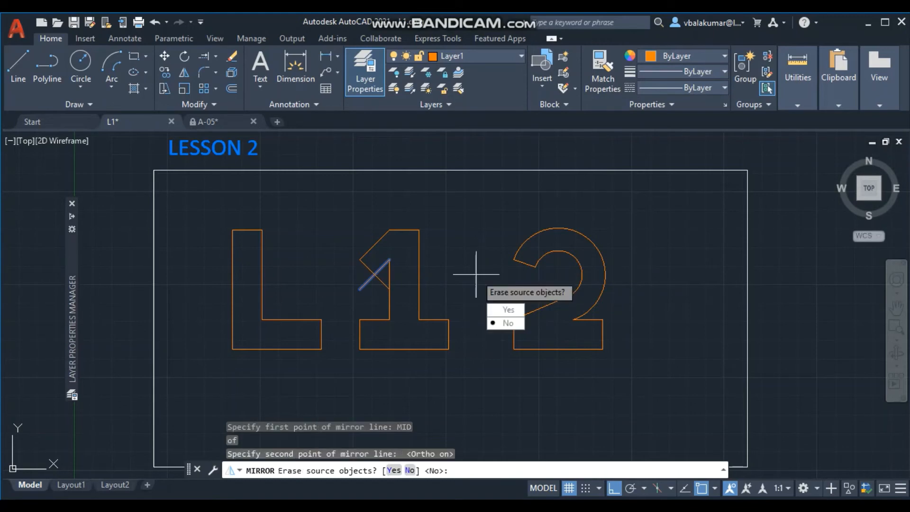
pyautogui.press('Down')
pyautogui.press('Down')
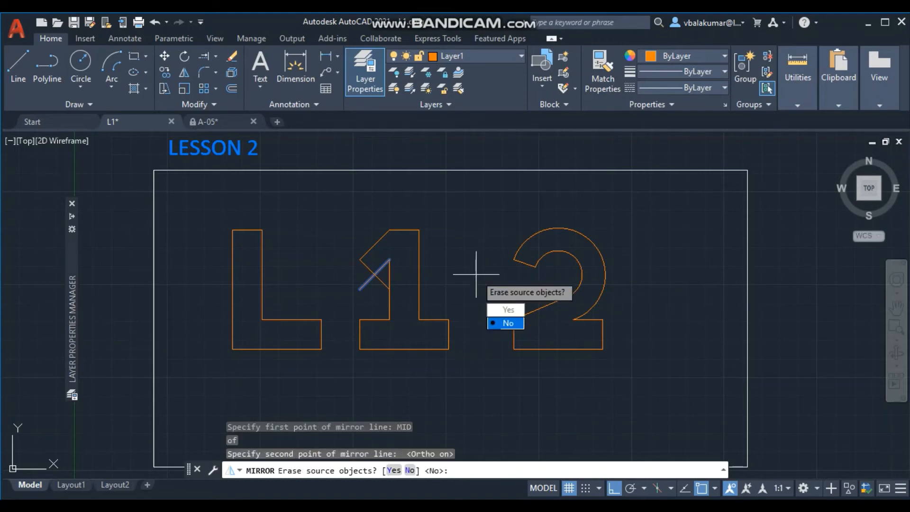
pyautogui.press('Return')
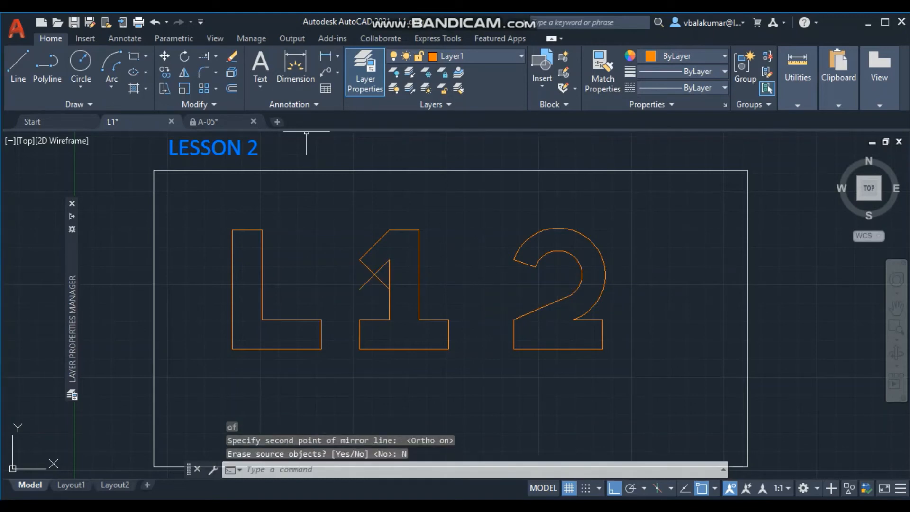
# Fillet the two crossing diagonals of the 1 into a sharp corner, keeping their upper halves.
pyautogui.write('f')
pyautogui.press('Return')
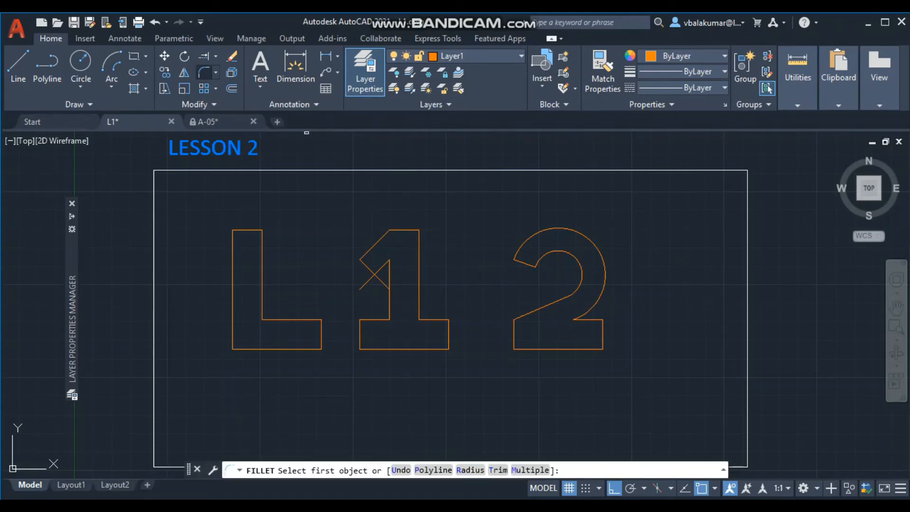
pyautogui.click(371, 269)
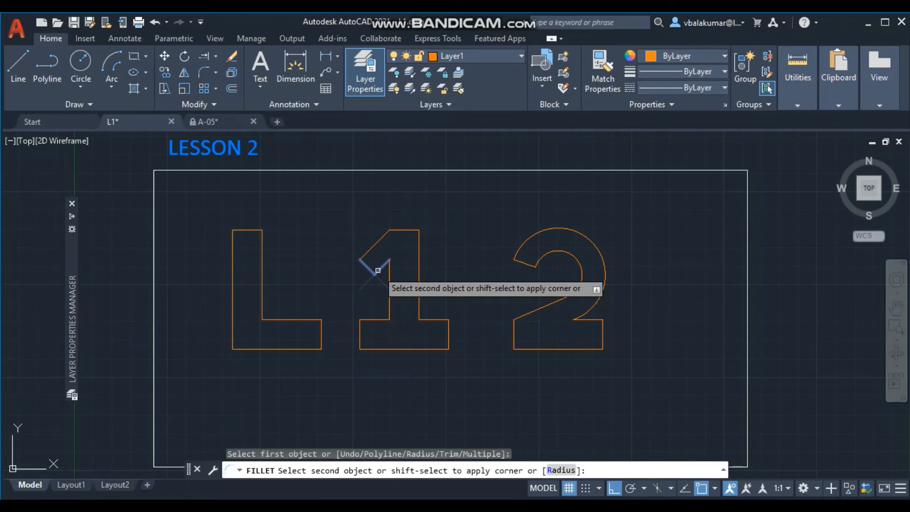
pyautogui.click(378, 270)
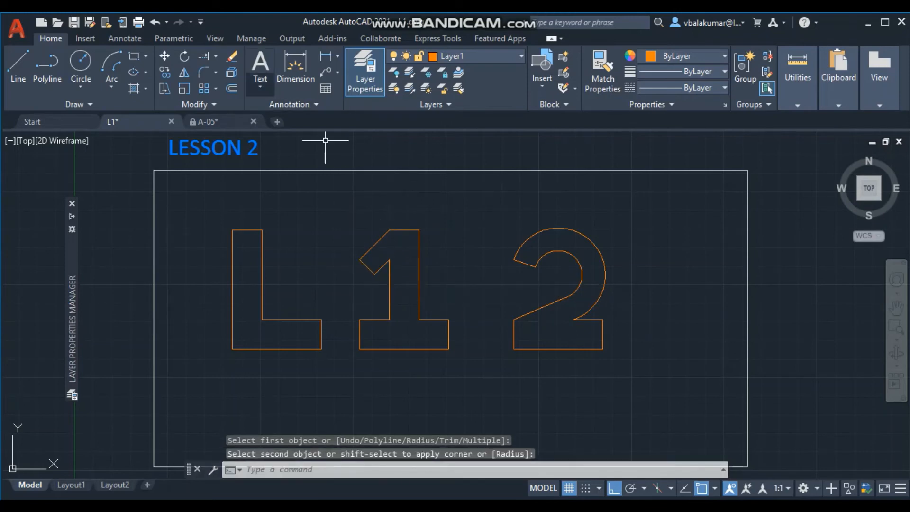
# Repeat Fillet with radius 0 on the same two short diagonals of the 1's flag.
pyautogui.press('Return')
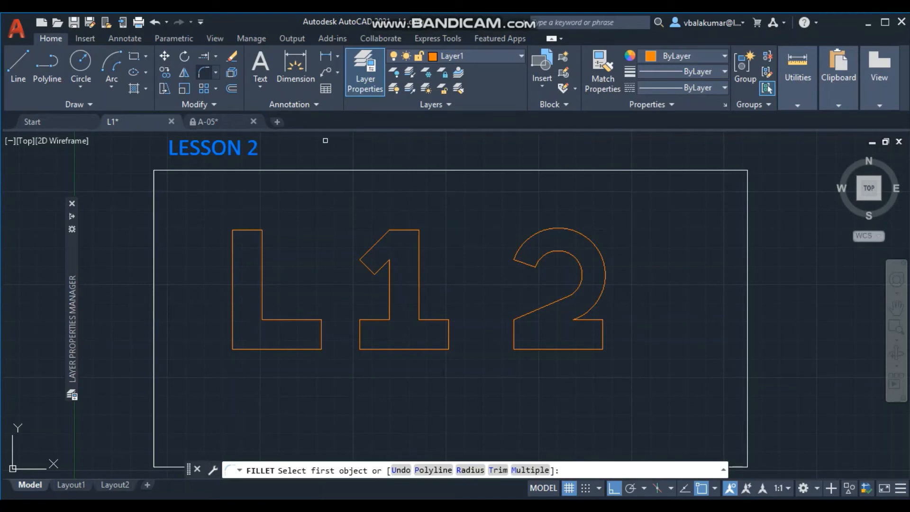
pyautogui.write('R')
pyautogui.press('Return')
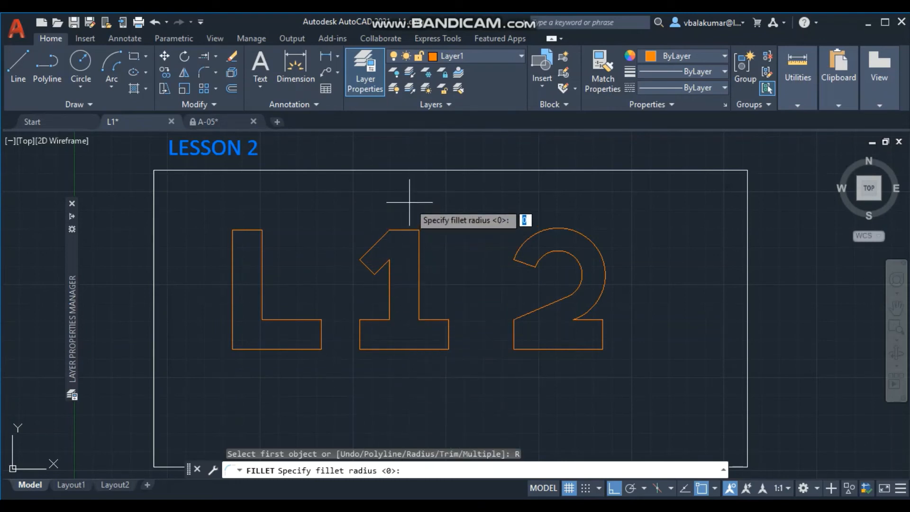
pyautogui.press('Return')
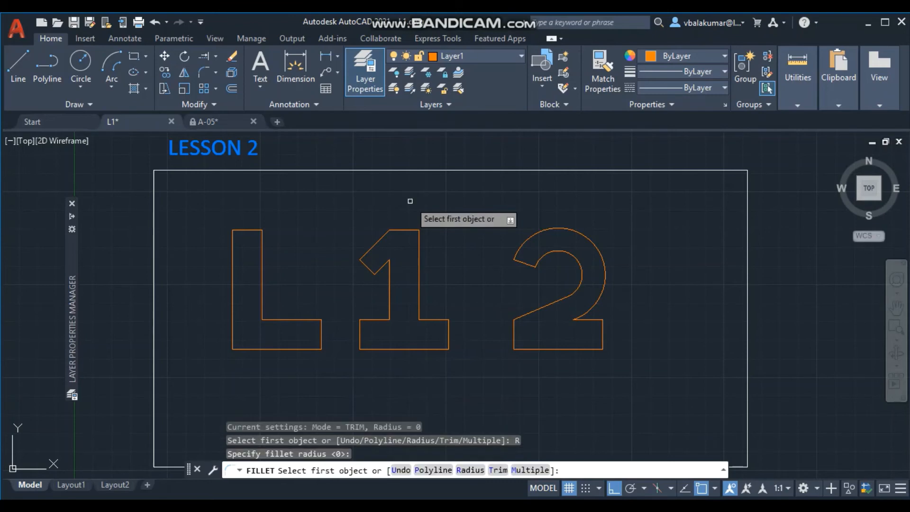
pyautogui.click(368, 267)
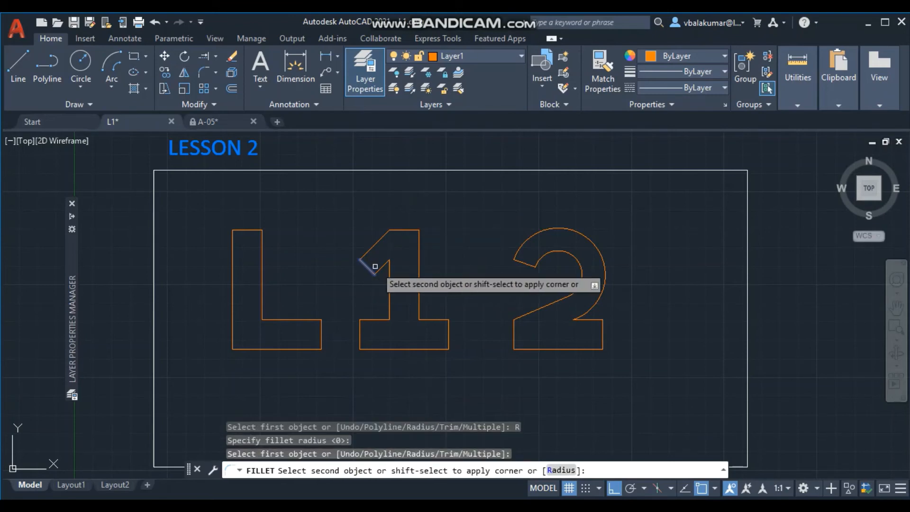
pyautogui.click(380, 268)
pyautogui.rightClick(389, 241)
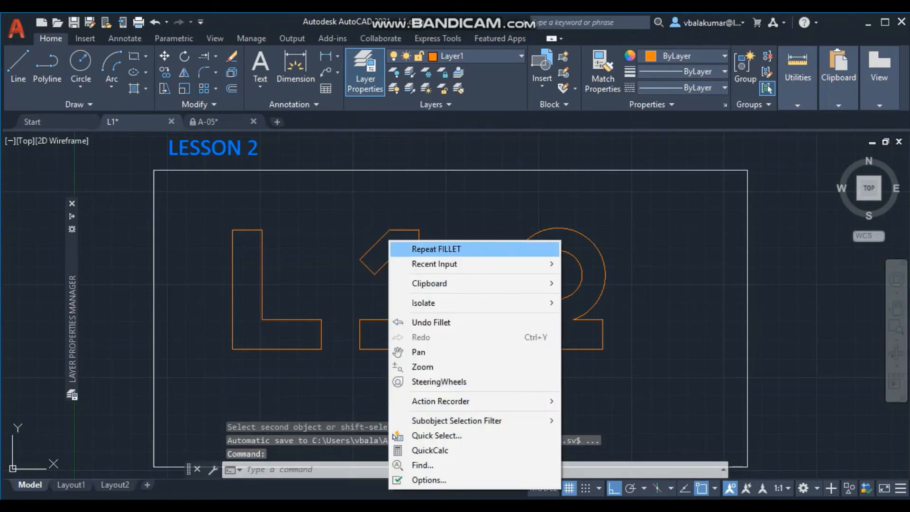
# Erase all the objects forming the digit 2 in the Lesson 2 frame.
pyautogui.press('Escape')
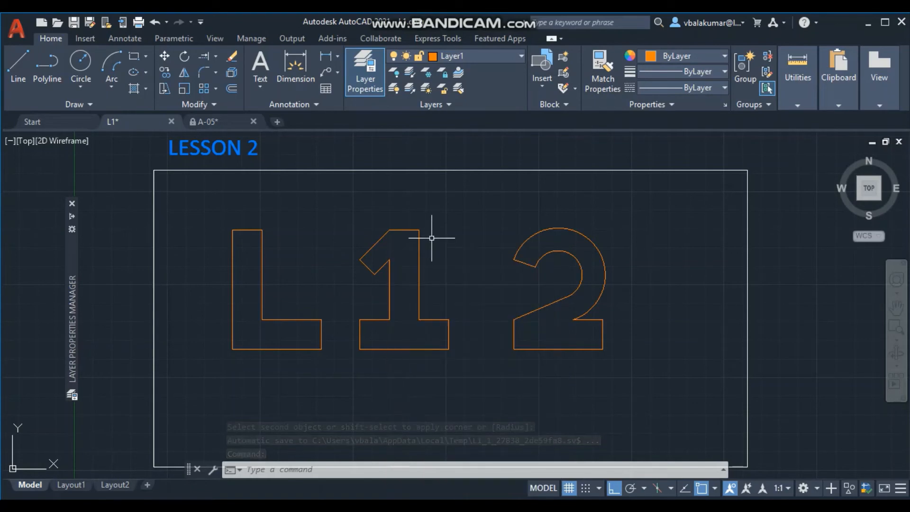
pyautogui.scroll(-4, 433, 238)
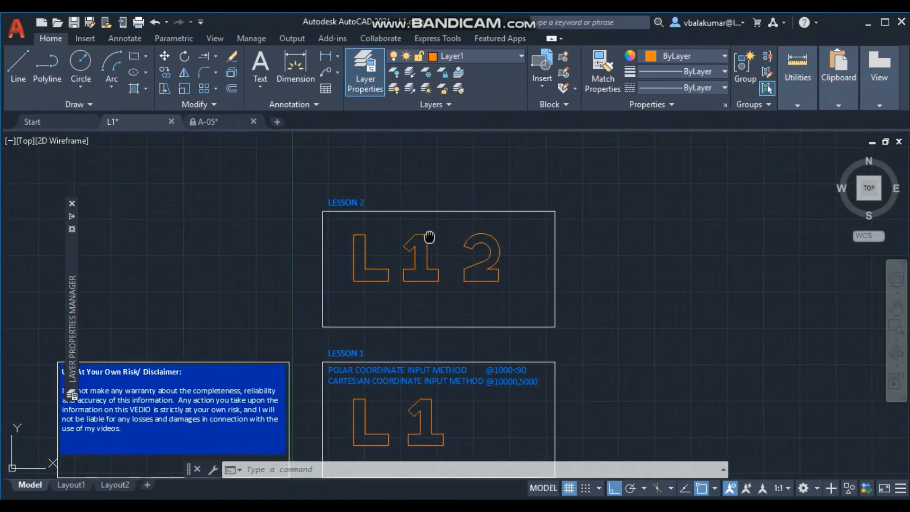
pyautogui.moveTo(433, 237); pyautogui.dragTo(337, 219, button='middle')
pyautogui.scroll(2, 347, 222)
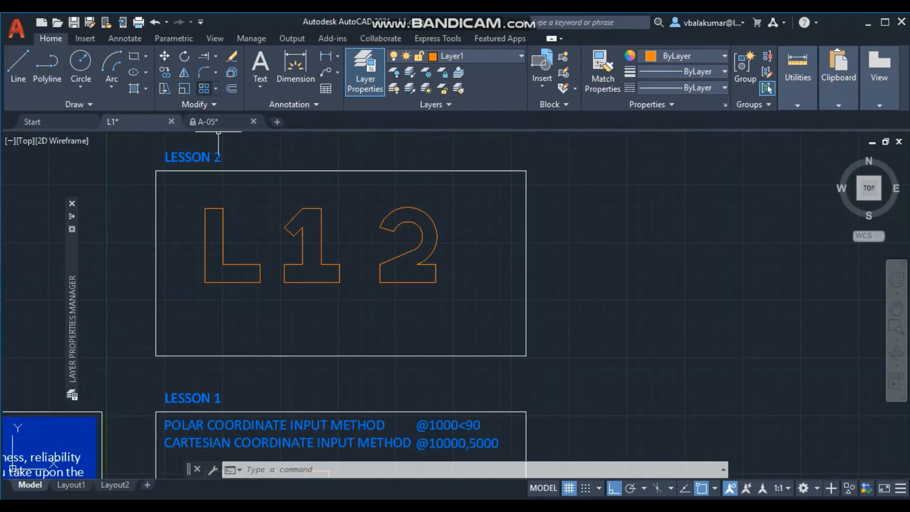
pyautogui.click(232, 56)
pyautogui.click(365, 302)
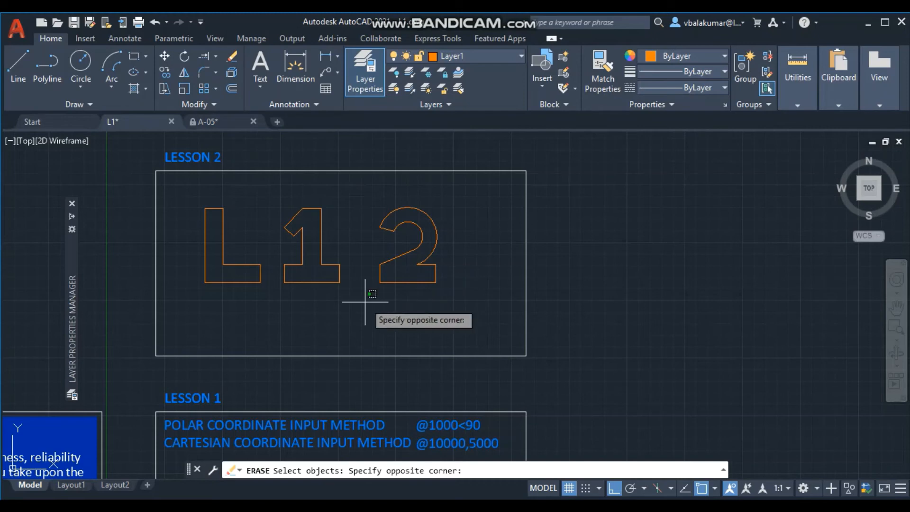
pyautogui.click(451, 207)
pyautogui.press('Return')
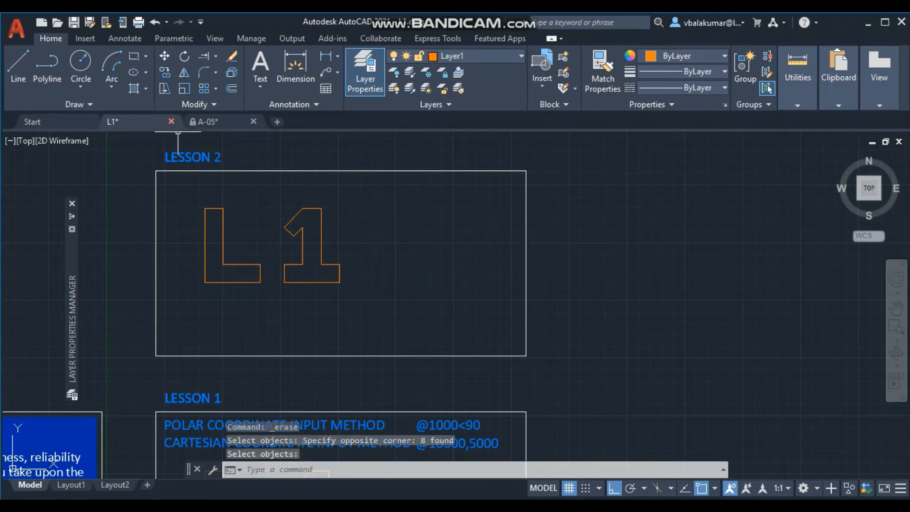
# Copy the whole digit 1 horizontally into the empty space on its right, inside the Lesson 2 frame.
pyautogui.click(165, 72)
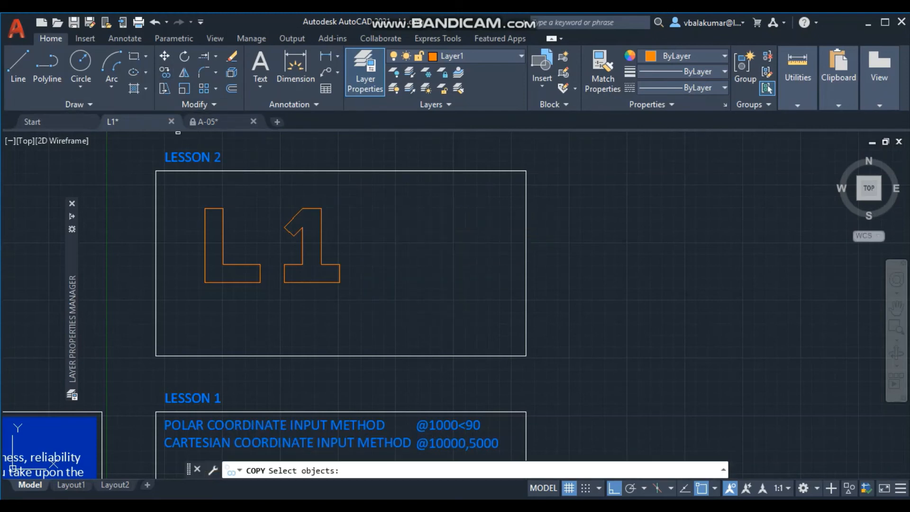
pyautogui.click(270, 290)
pyautogui.click(346, 195)
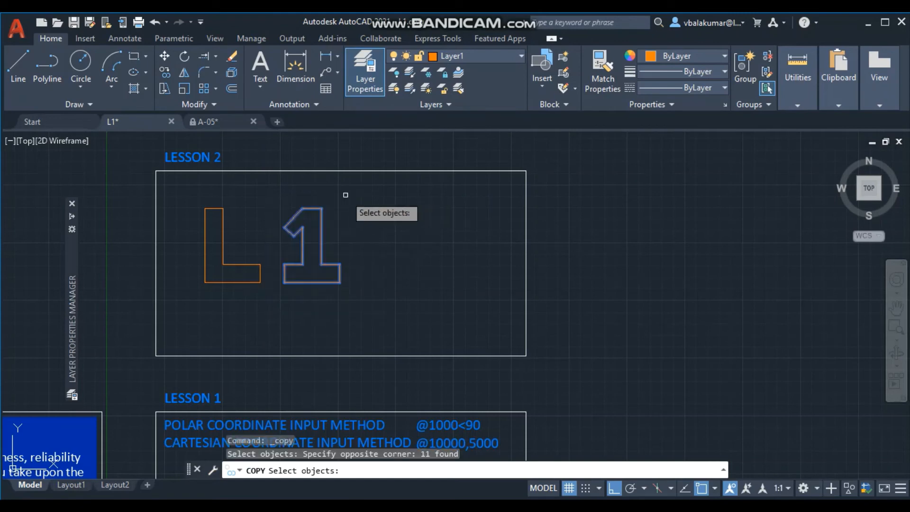
pyautogui.press('Return')
pyautogui.click(329, 305)
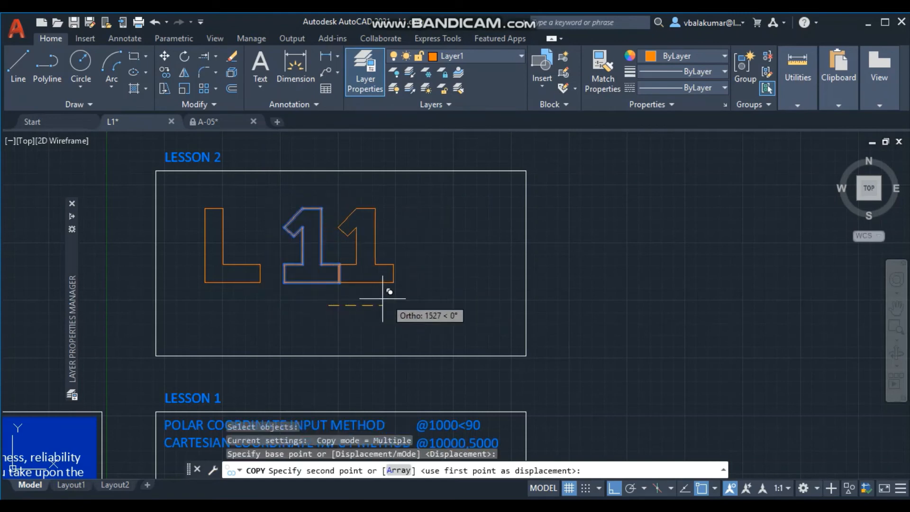
pyautogui.click(415, 299)
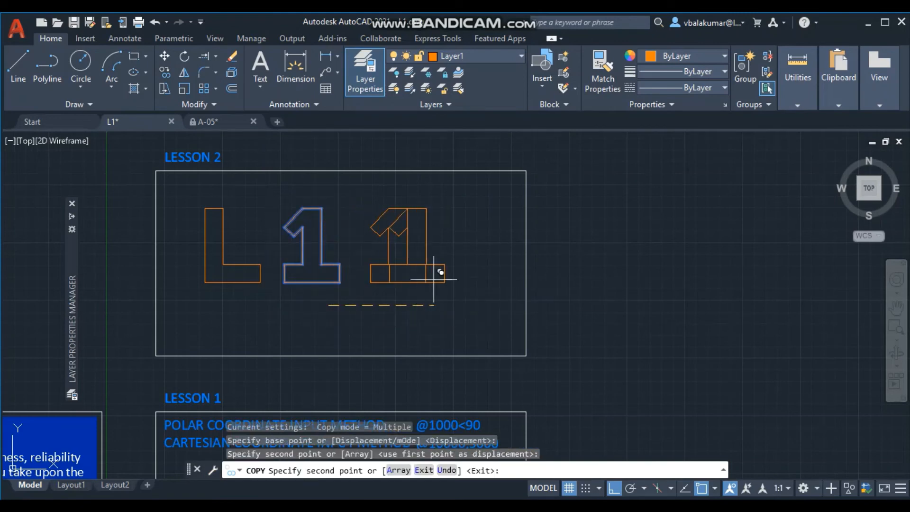
pyautogui.press('Escape')
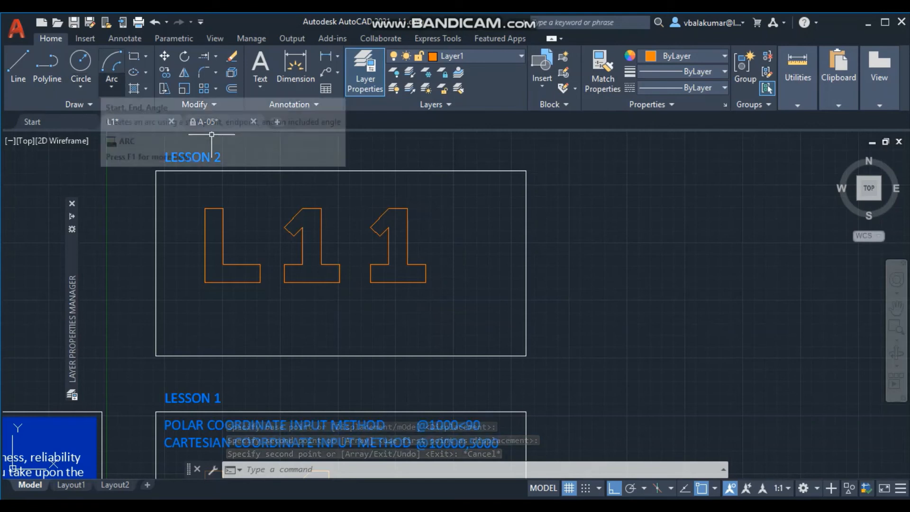
# Draw a Start, End, Angle arc from the copied 1's right stem-base corner to its flag's leftmost corner, picking the included angle with Ortho off.
pyautogui.click(112, 87)
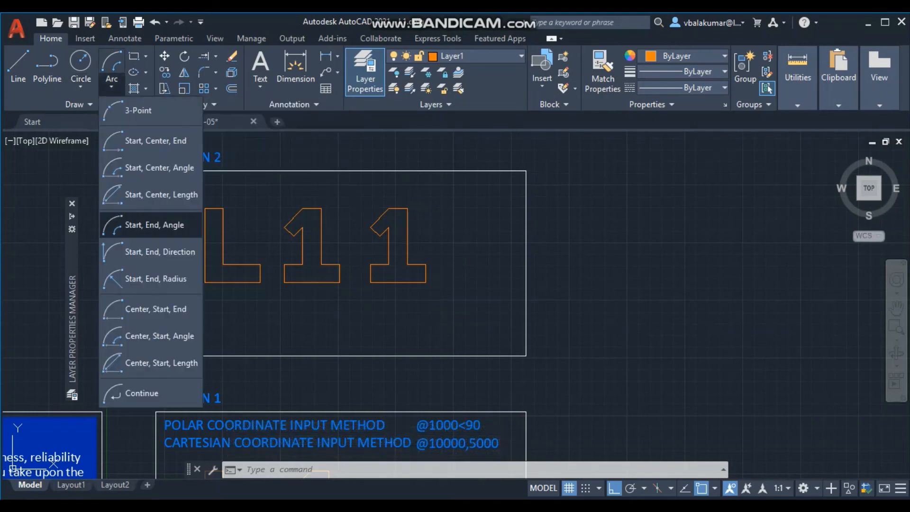
pyautogui.click(151, 227)
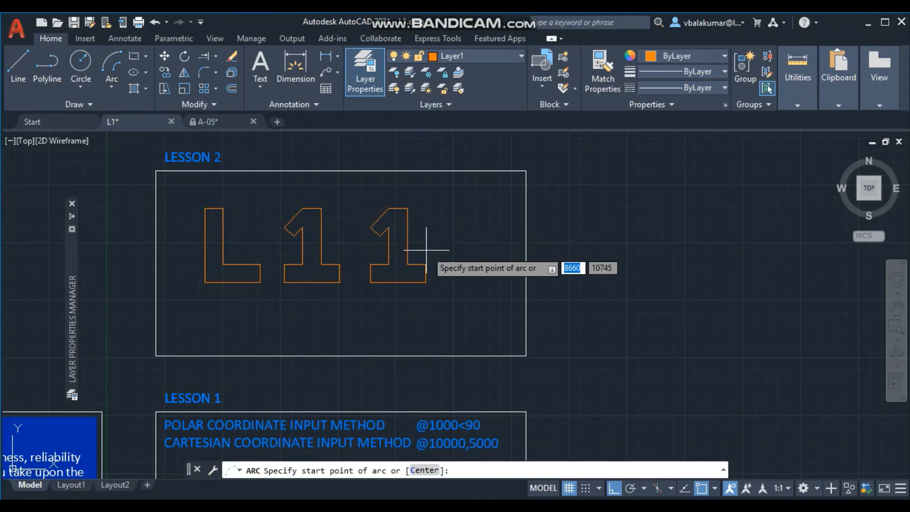
pyautogui.click(407, 264)
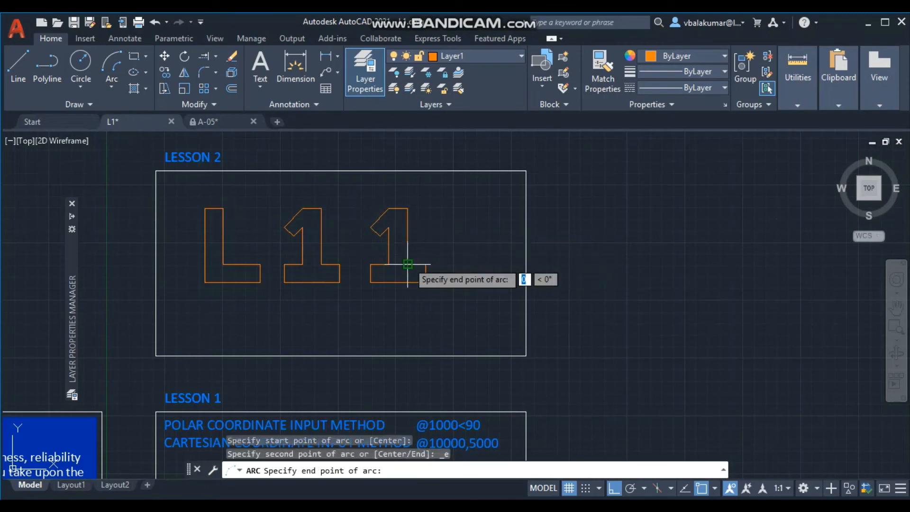
pyautogui.click(371, 228)
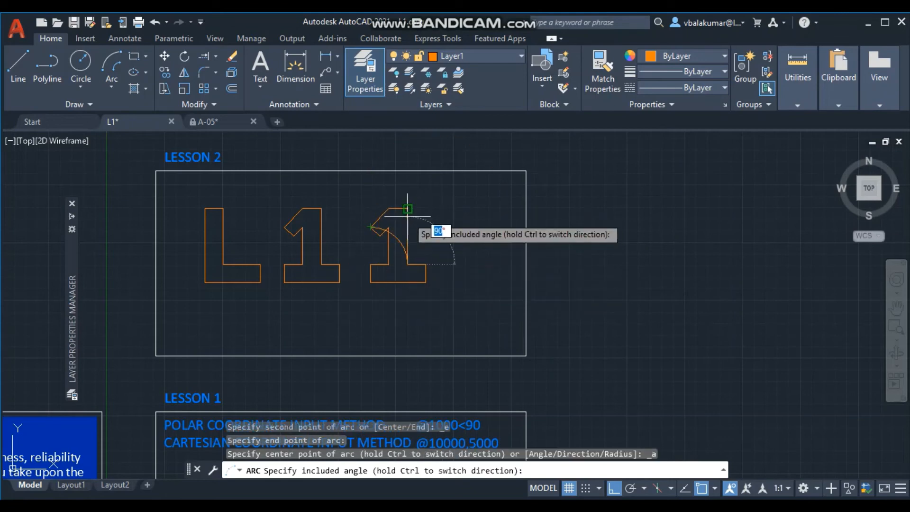
pyautogui.press('F8')
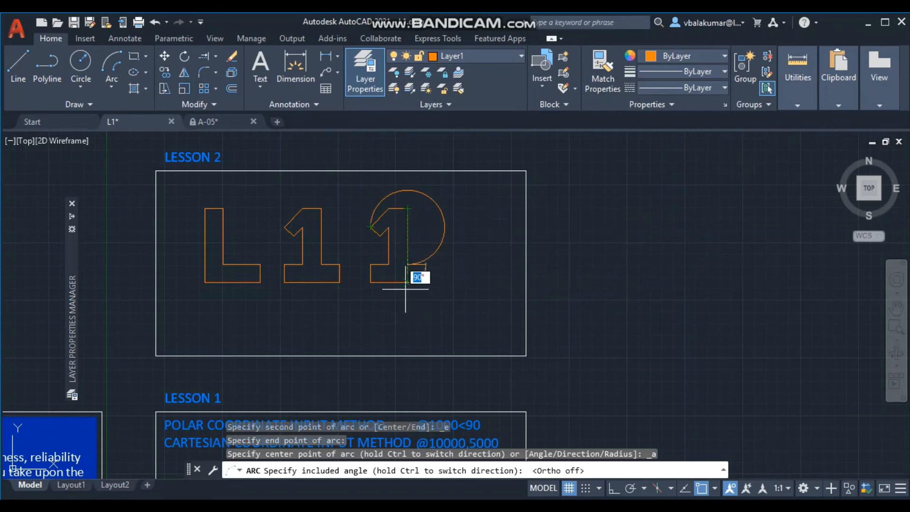
pyautogui.click(370, 314)
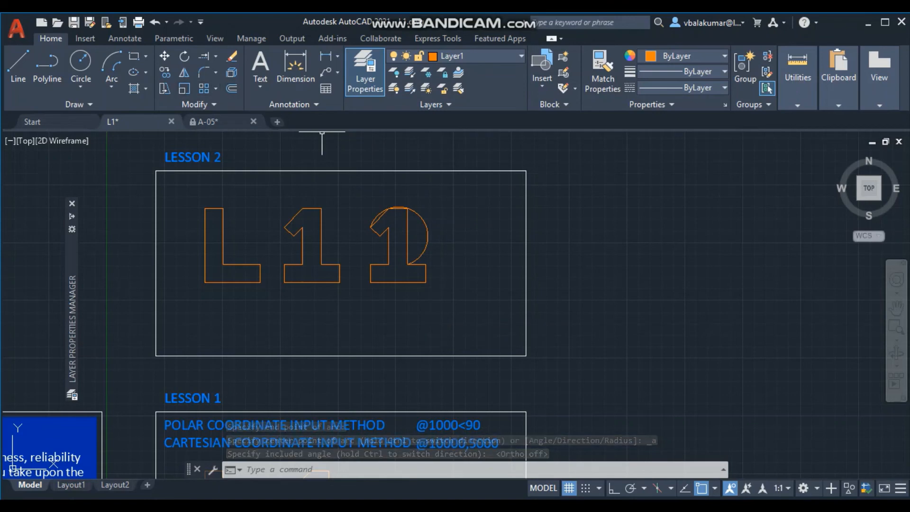
# Offset the new arc inward by 385.
pyautogui.click(232, 88)
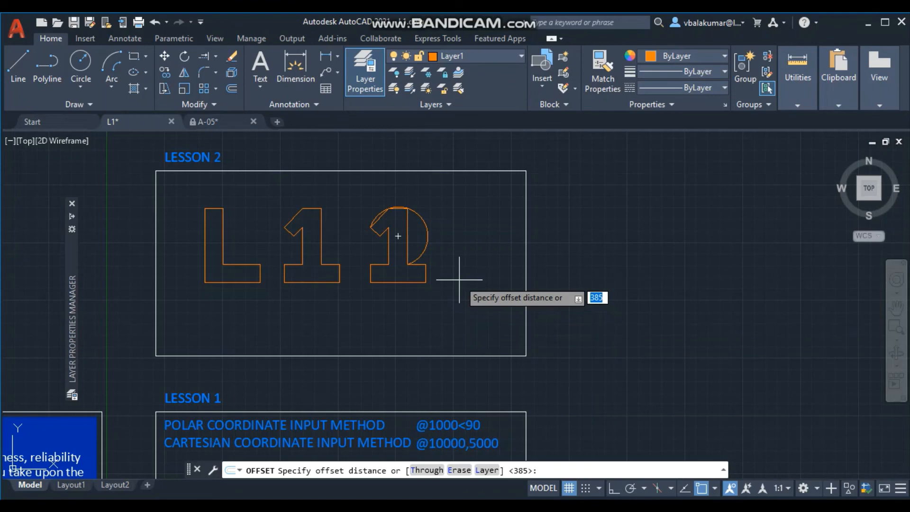
pyautogui.press('Return')
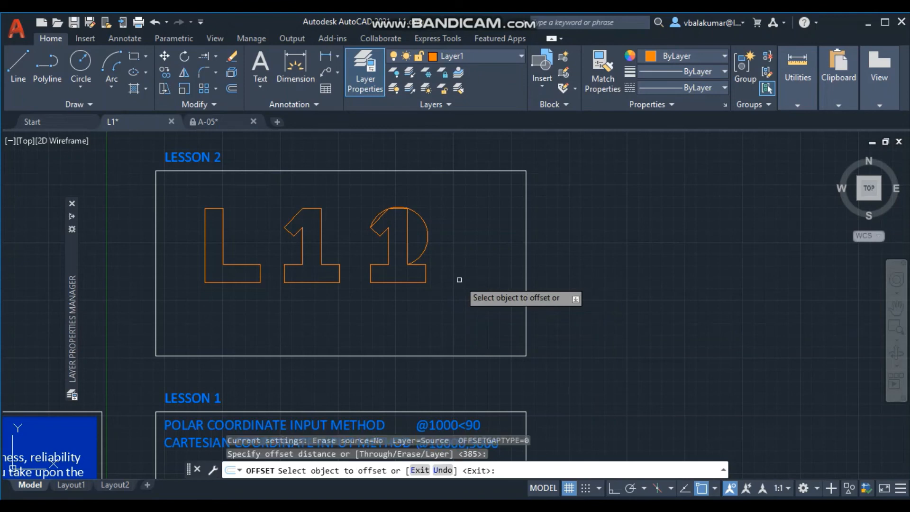
pyautogui.click(428, 232)
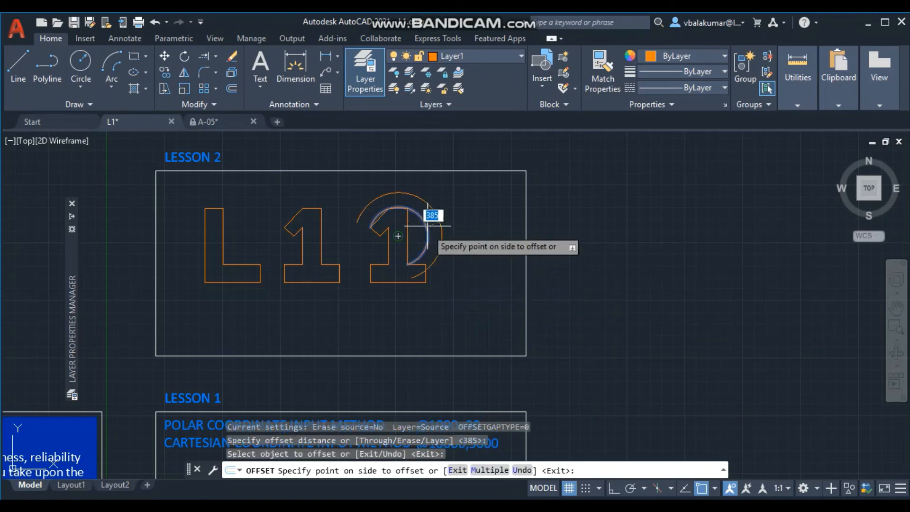
pyautogui.click(399, 238)
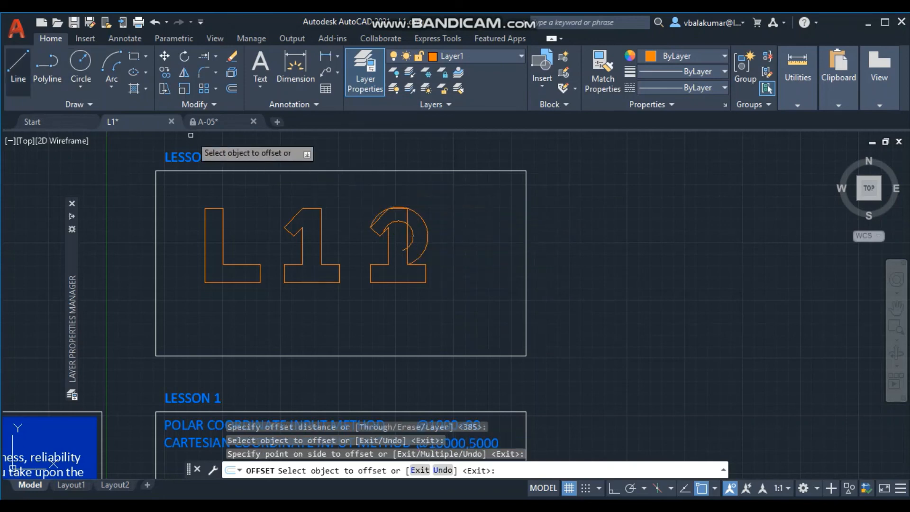
# Draw a line from the inner arc's lower end to the upper-left corner of the copied 1's base.
pyautogui.click(18, 67)
pyautogui.click(403, 250)
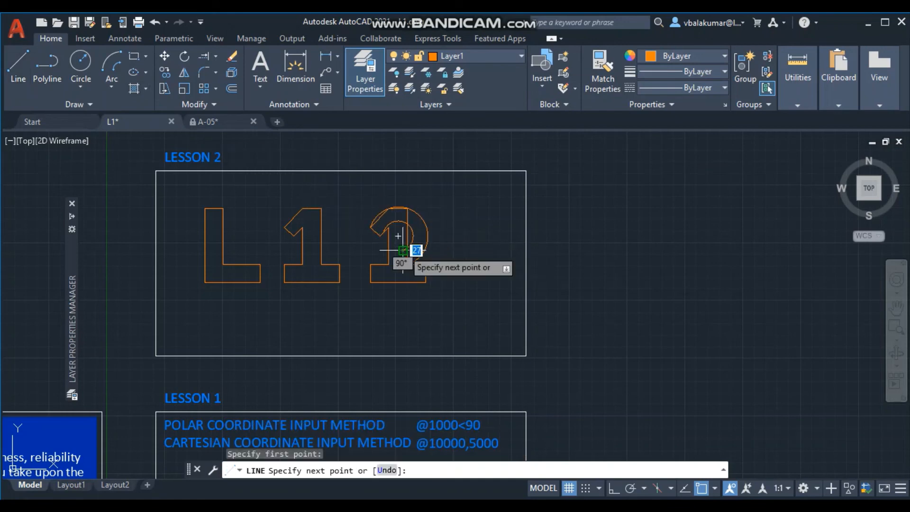
pyautogui.click(371, 264)
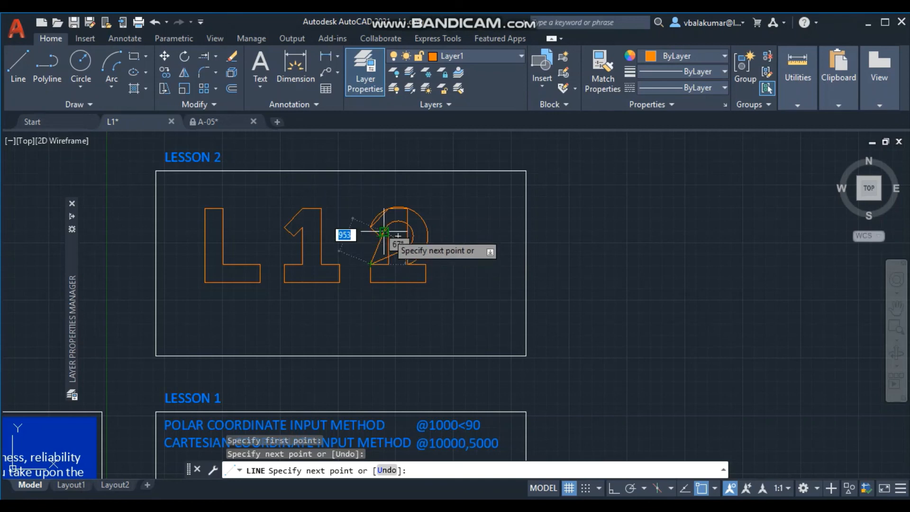
pyautogui.press('Escape')
# Close the 2's upper tip with a line from the inner arc's upper-left end to the outer arc's left end.
pyautogui.scroll(6, 387, 232)
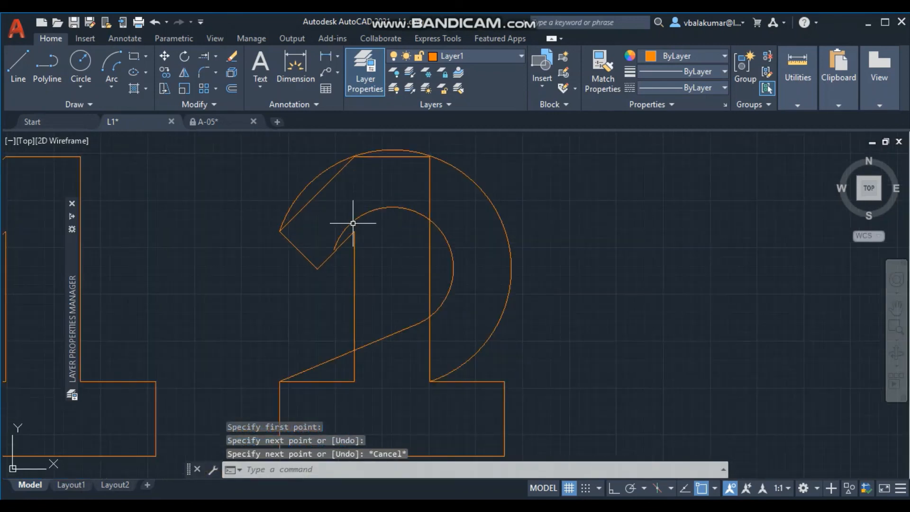
pyautogui.press('space')
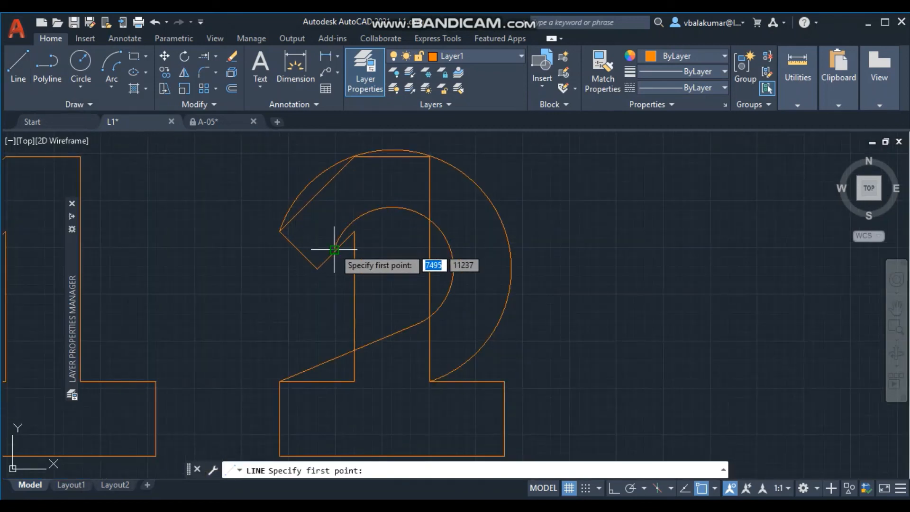
pyautogui.click(335, 249)
pyautogui.click(280, 231)
pyautogui.rightClick(283, 221)
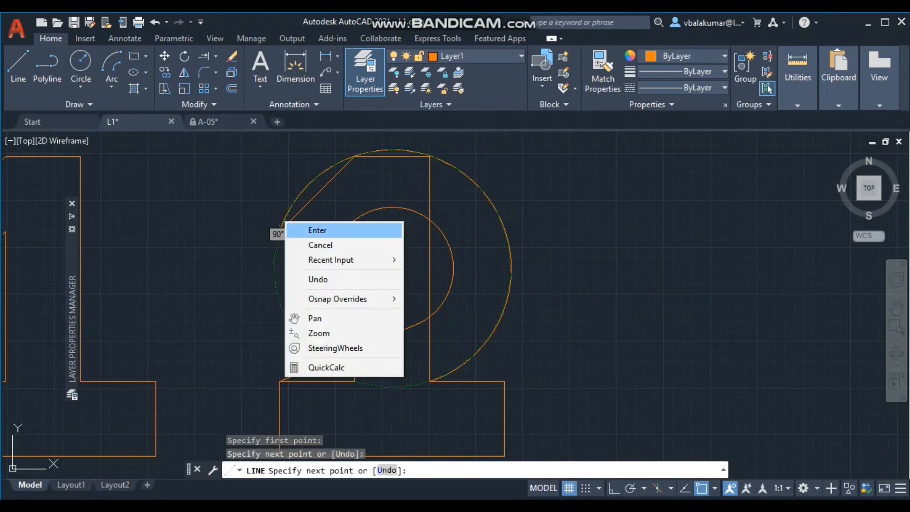
pyautogui.click(322, 230)
# Erase the copied 1's upper flag diagonal, top edge and right stem line from the new 2.
pyautogui.scroll(-2, 413, 185)
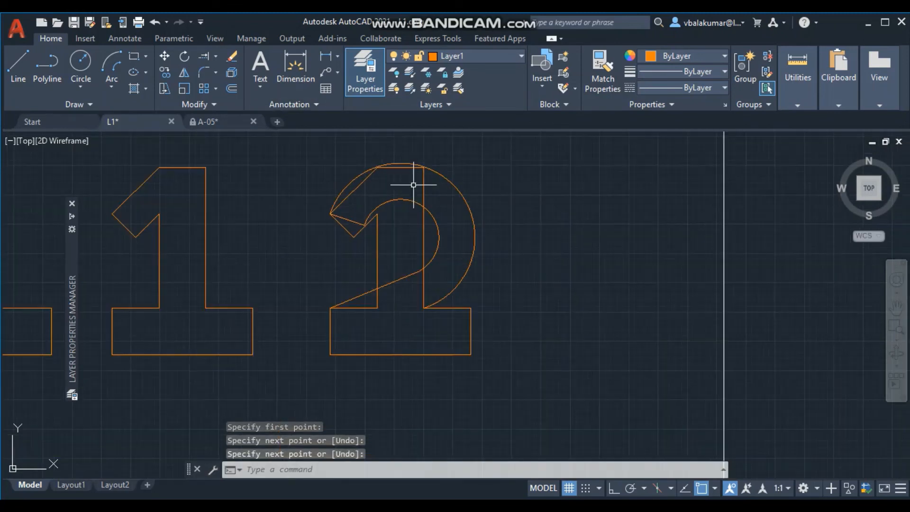
pyautogui.press('e')
pyautogui.press('Return')
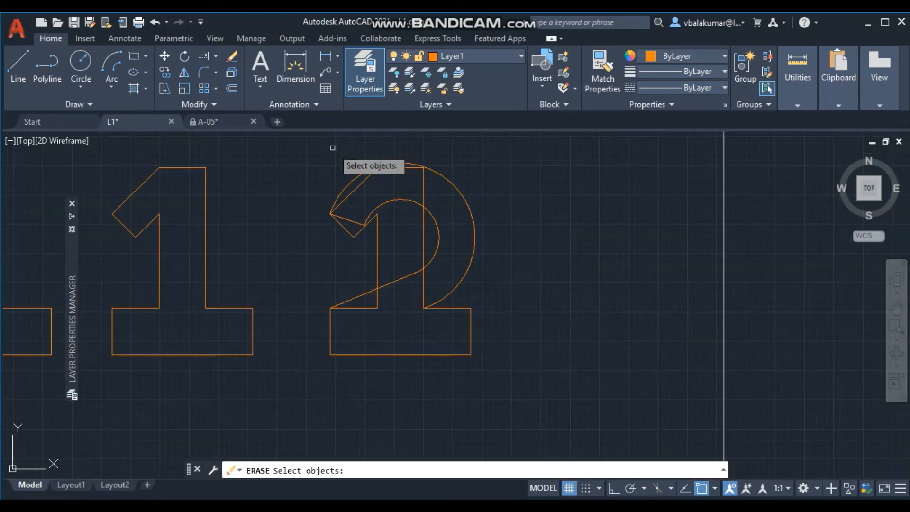
pyautogui.click(361, 182)
pyautogui.click(390, 168)
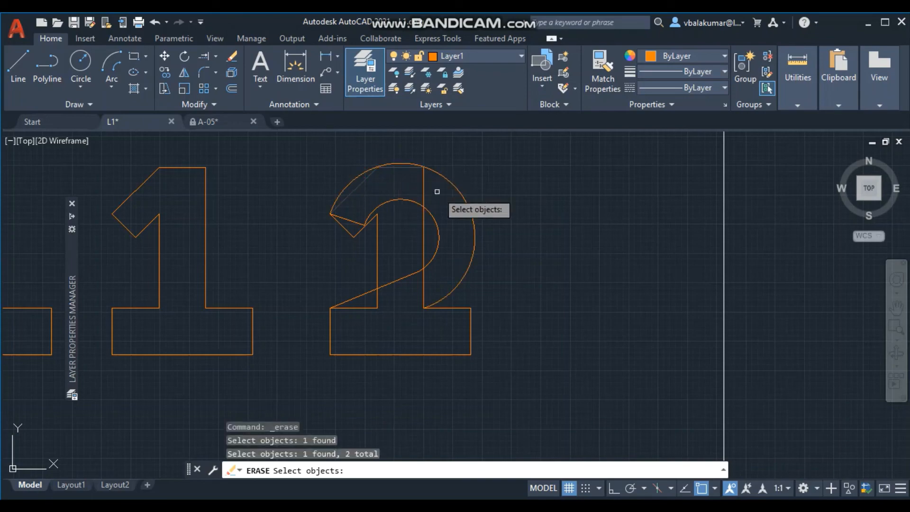
pyautogui.click(424, 188)
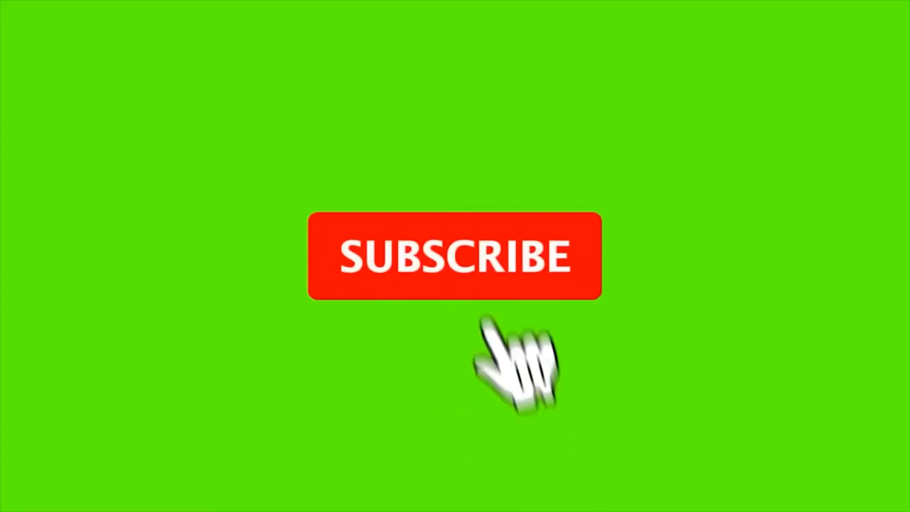